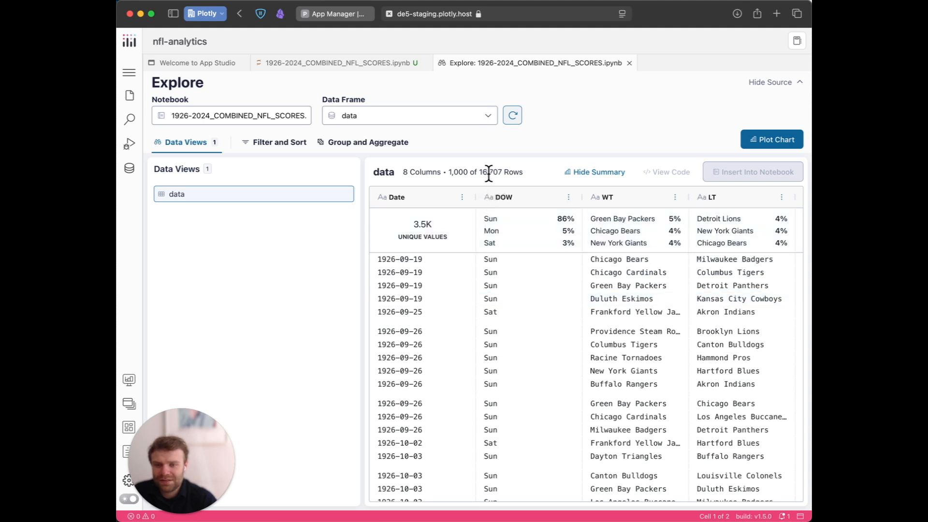
Review the row count and columns of the data frame.
left_click_drag(479, 171, 525, 171)
left_click(528, 169)
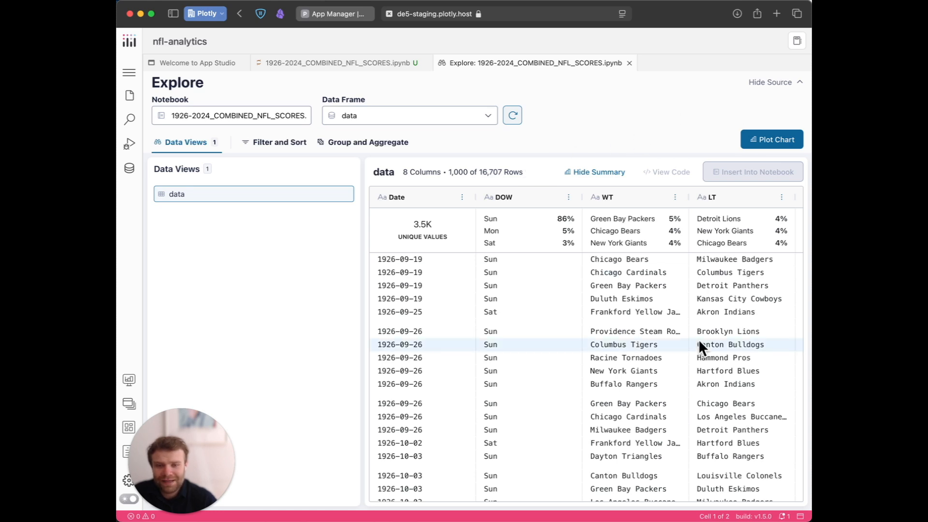
scroll(701, 347, "right", 10)
scroll(608, 343, "left", 10)
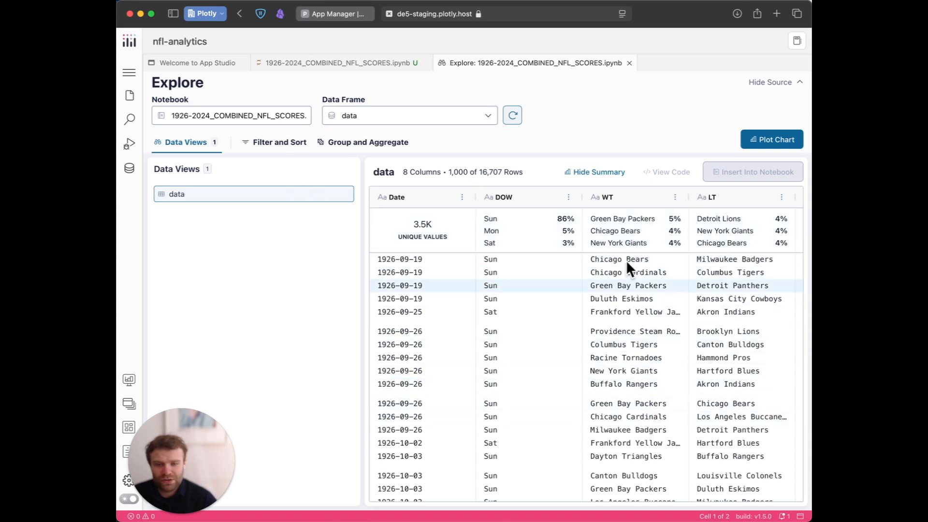
Add a filter on the WT column.
left_click(266, 148)
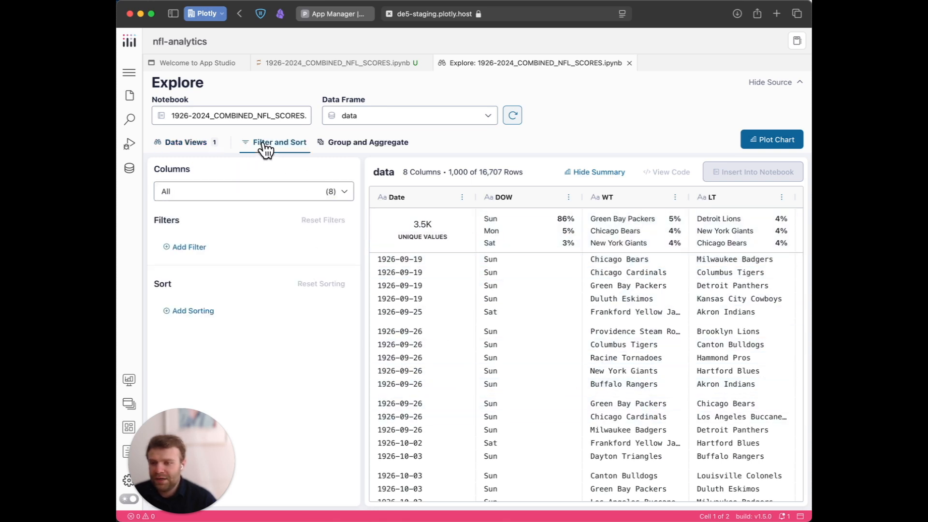
left_click(189, 247)
left_click(182, 269)
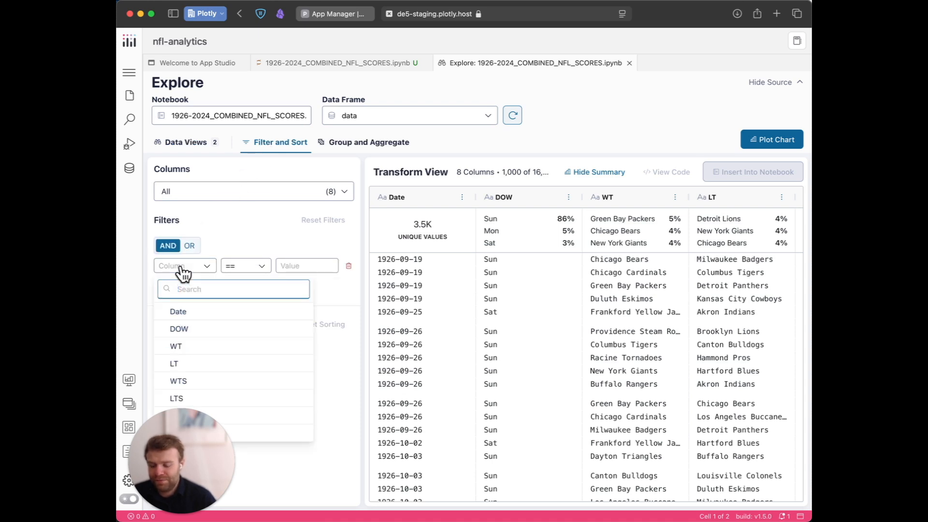
left_click_drag(181, 471, 273, 471)
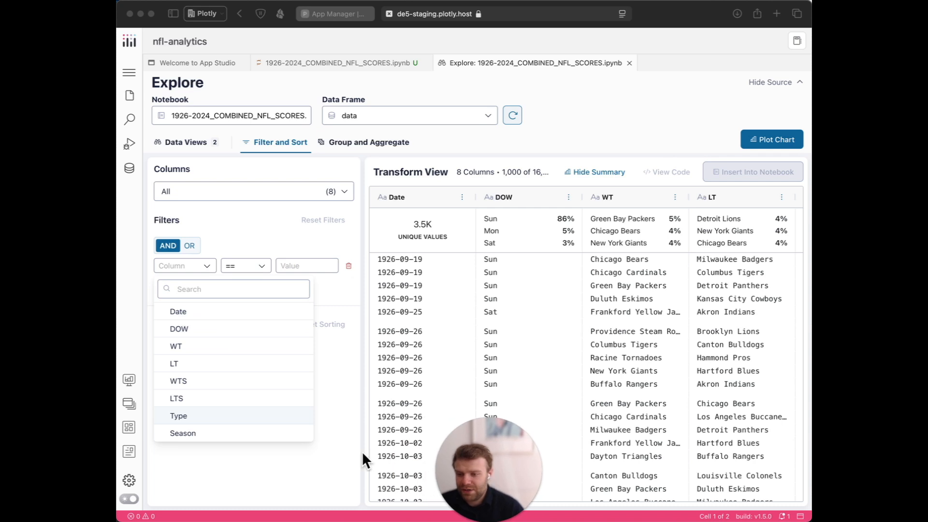
left_click(623, 266)
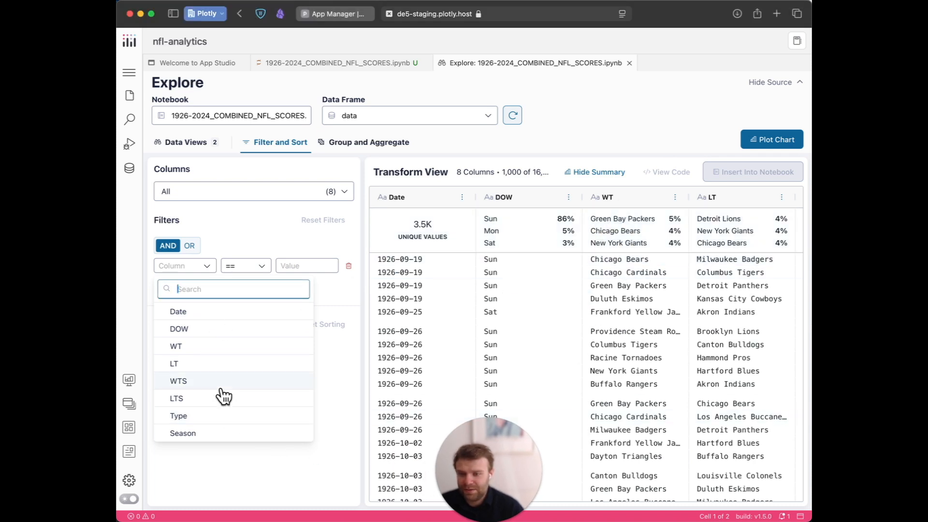
left_click(199, 357)
Set the WT filter's operator to like and its value to New York.
left_click(311, 265)
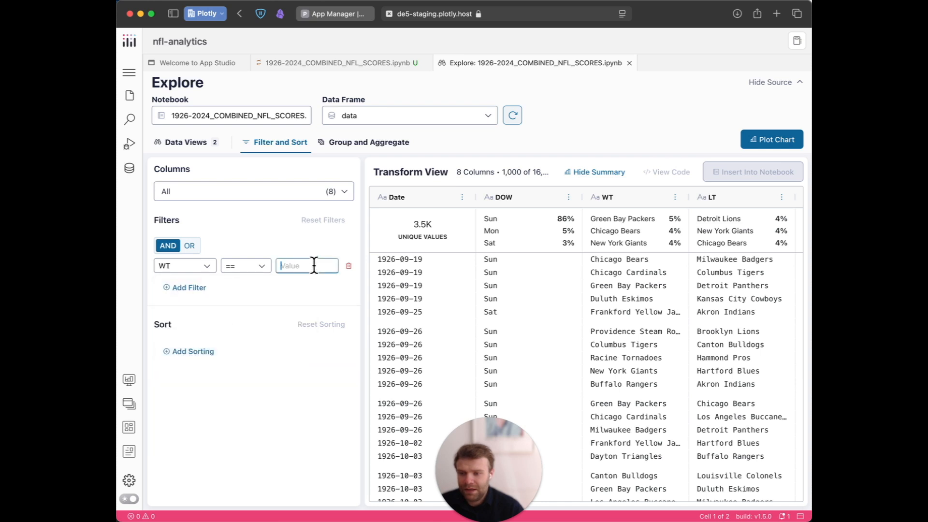
left_click(259, 270)
left_click(263, 326)
left_click(312, 265)
type("New York")
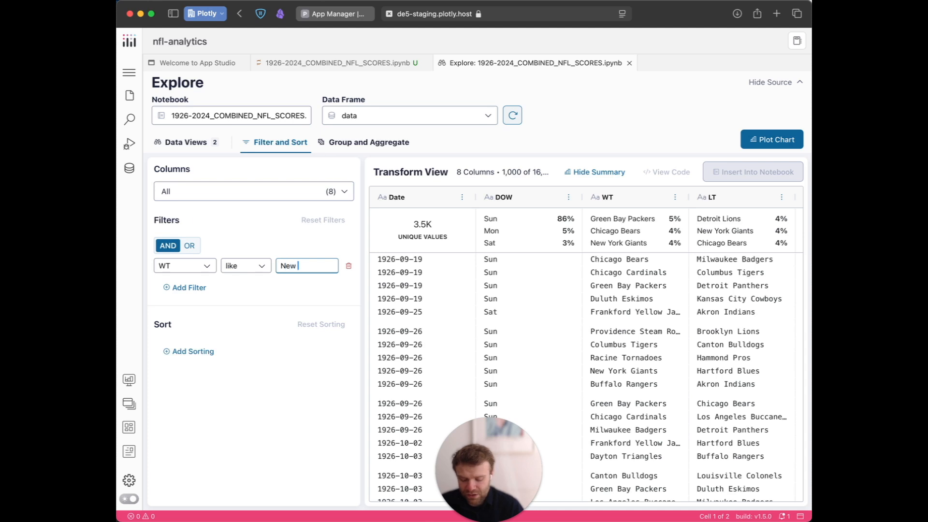
left_click(348, 242)
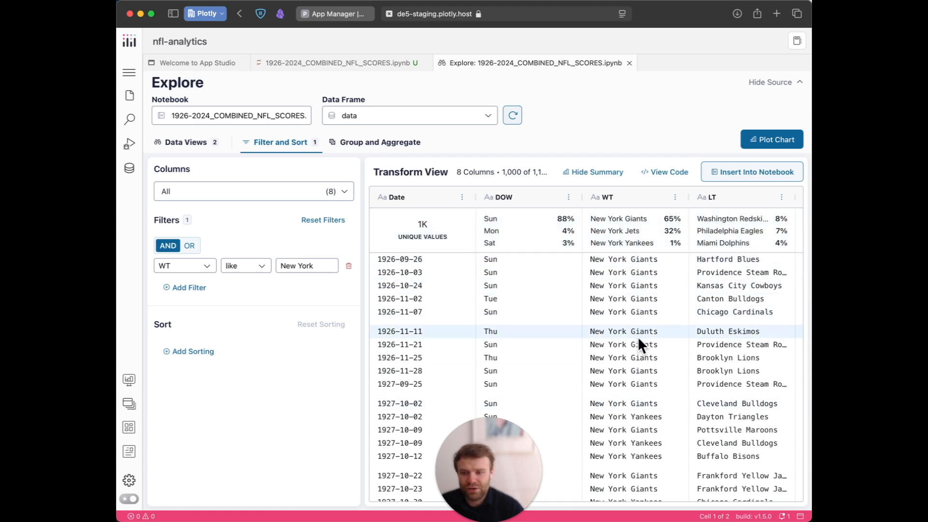
Examine the filtered rows across all columns, including scores, game type and season.
scroll(630, 405, "down", 10)
scroll(631, 405, "down", 10)
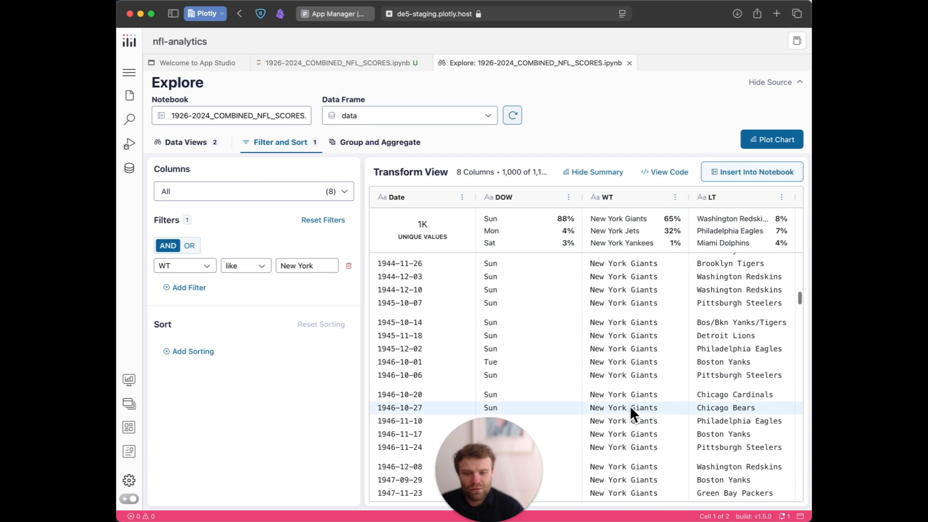
scroll(630, 405, "right", 8)
scroll(630, 405, "right", 3)
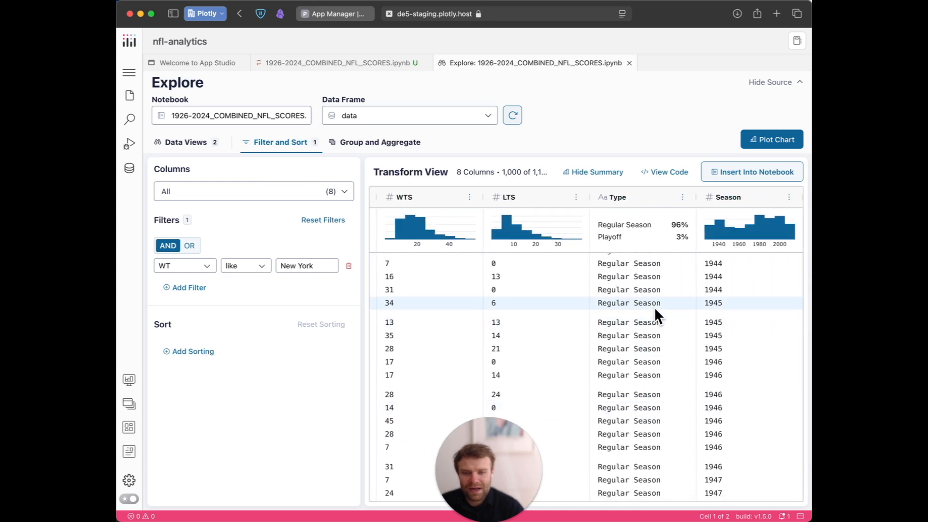
scroll(655, 306, "up", 12)
scroll(654, 306, "down", 15)
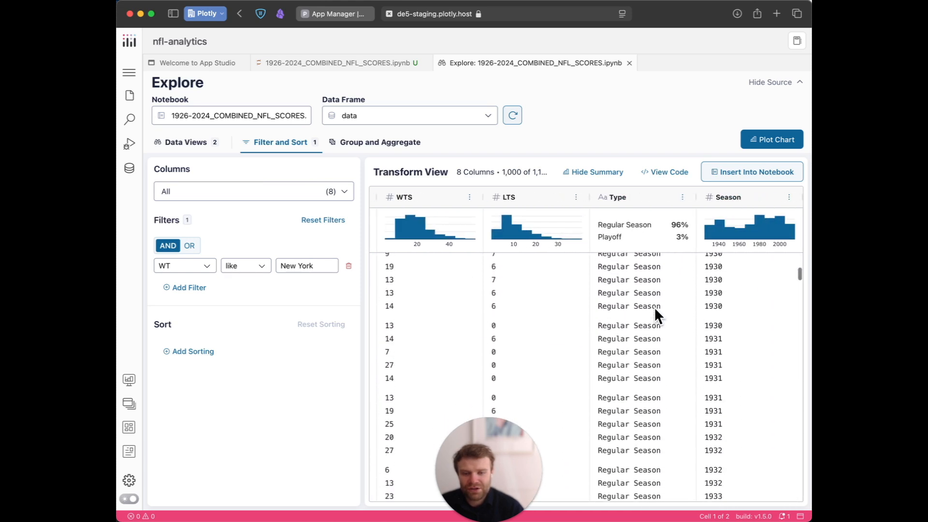
scroll(657, 315, "down", 9)
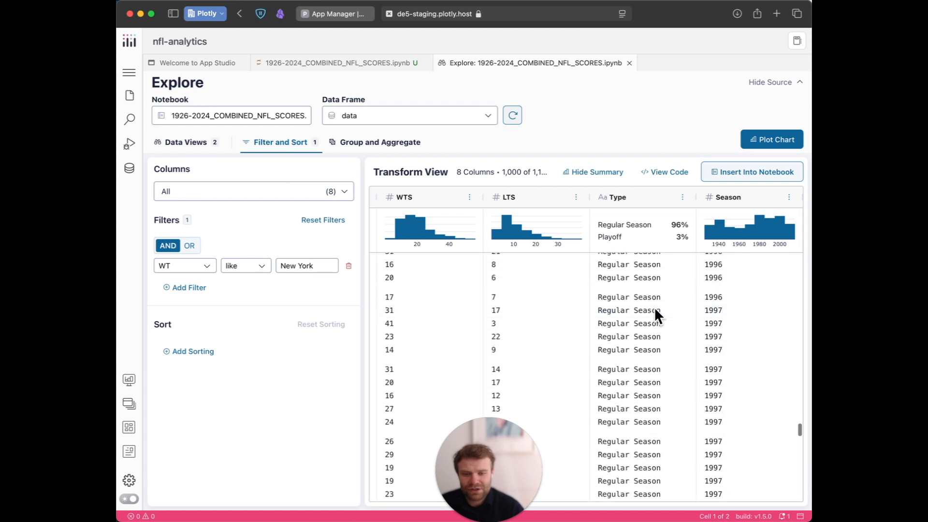
scroll(652, 302, "up", 2)
scroll(651, 296, "up", 20)
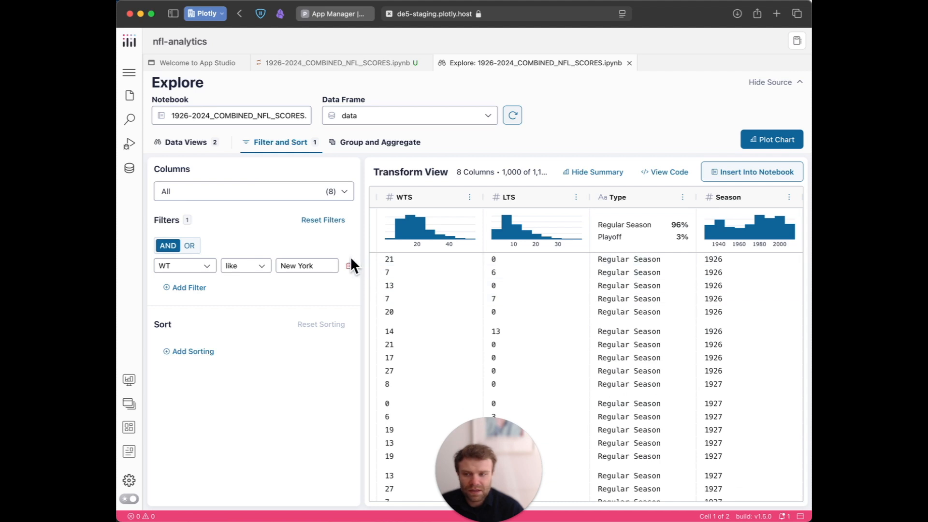
Group the filtered data by the Type column and check the aggregated columns.
left_click(387, 145)
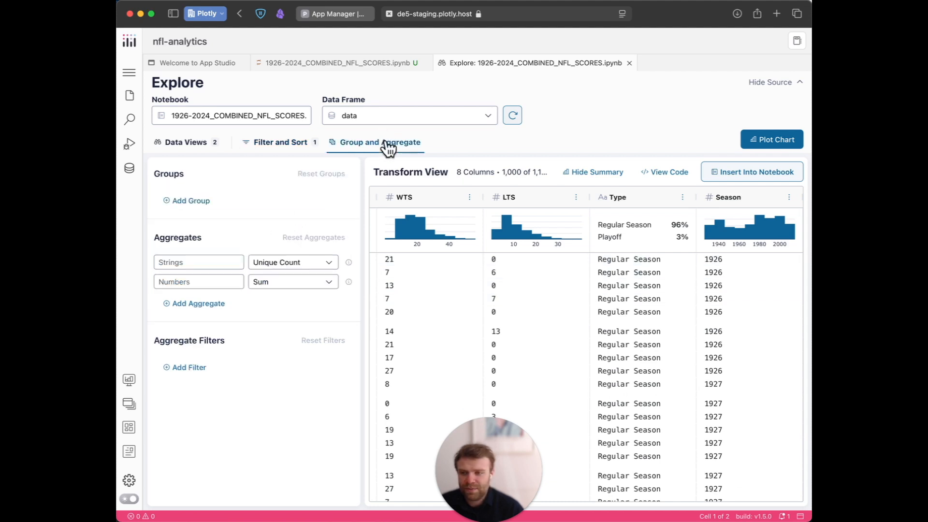
left_click(190, 201)
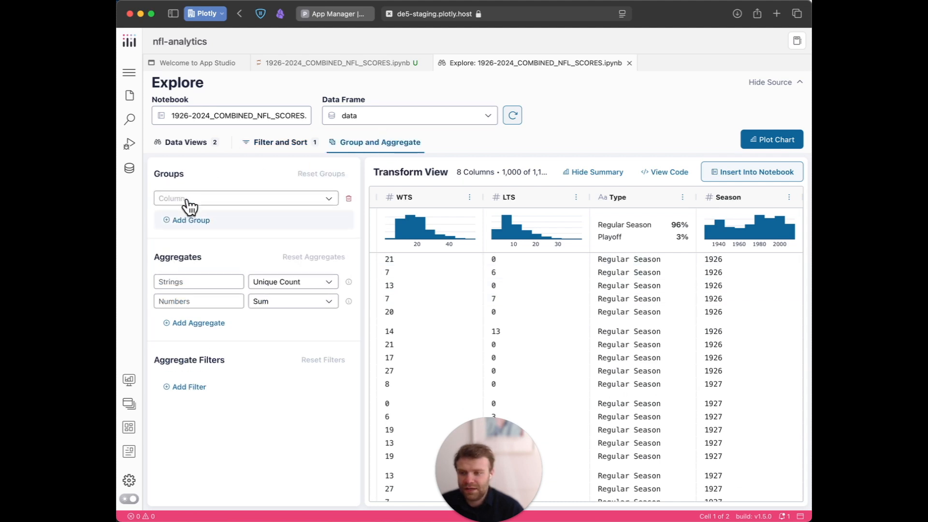
left_click(236, 200)
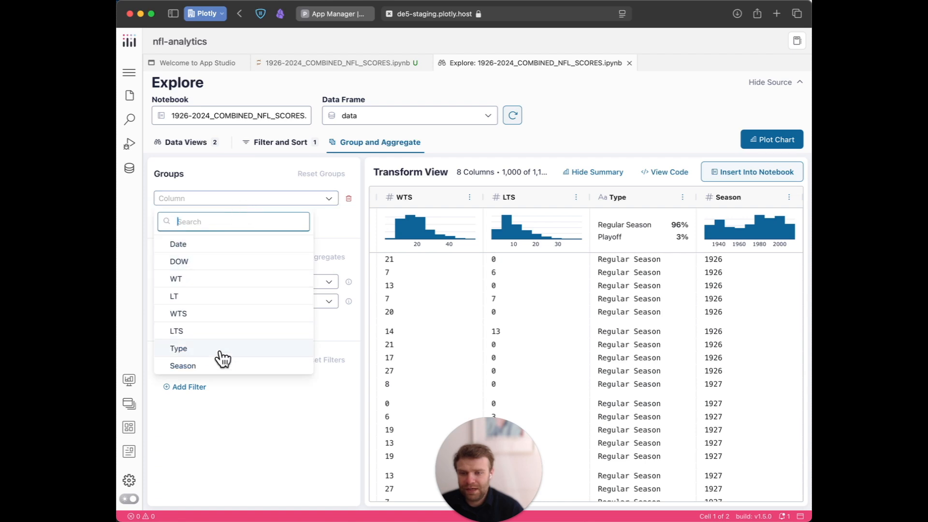
left_click(242, 349)
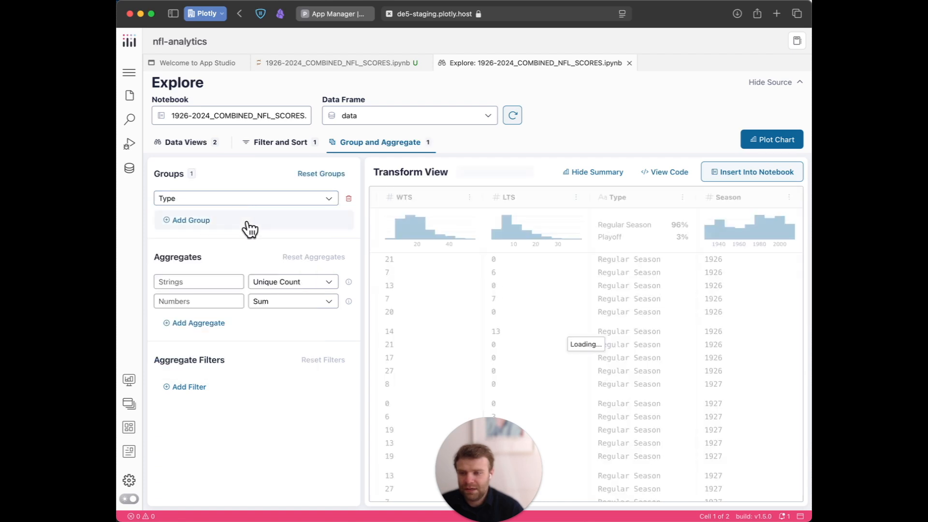
scroll(567, 275, "left", 9)
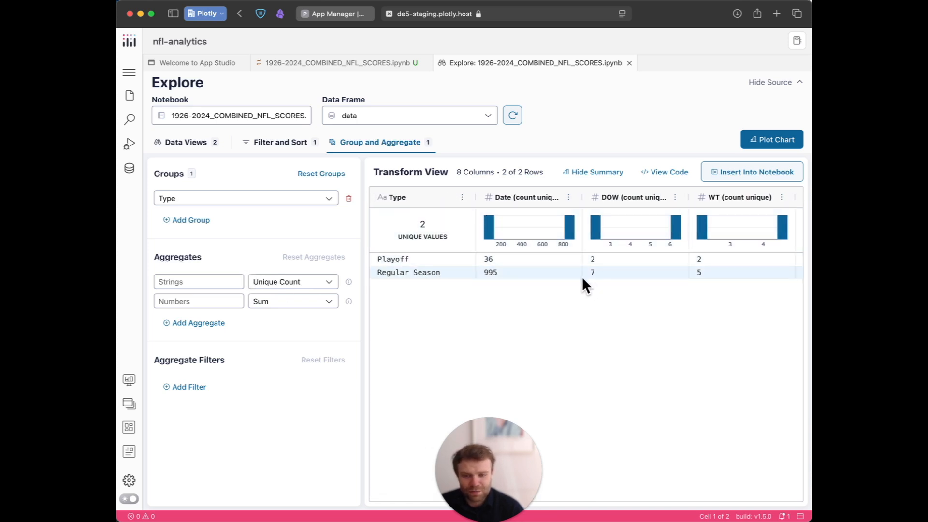
scroll(573, 270, "right", 6)
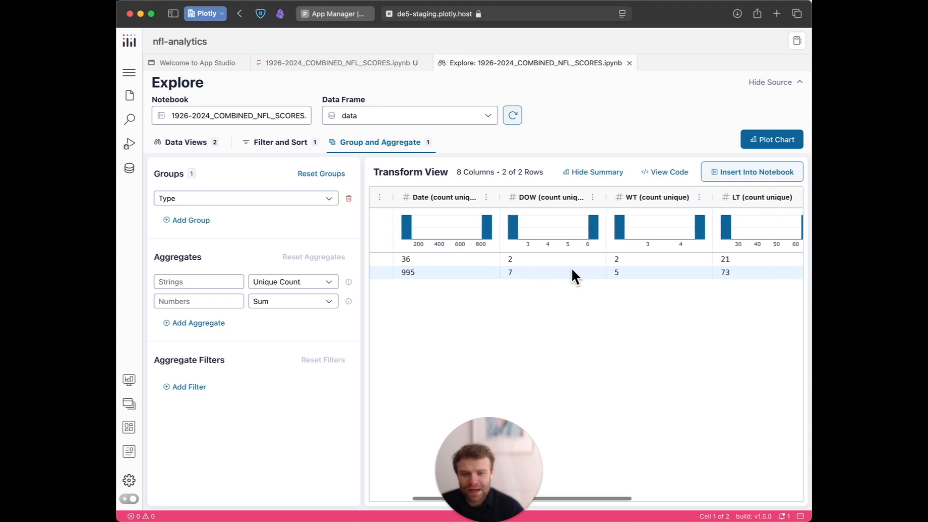
scroll(497, 261, "left", 6)
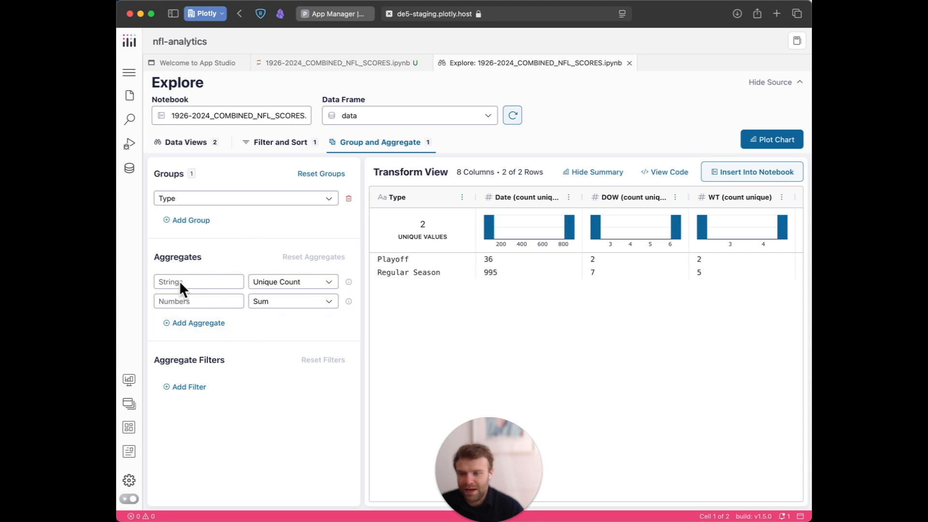
Examine the aggregate options for strings and numbers and the matching aggregated columns in the table.
left_click(292, 285)
left_click(263, 261)
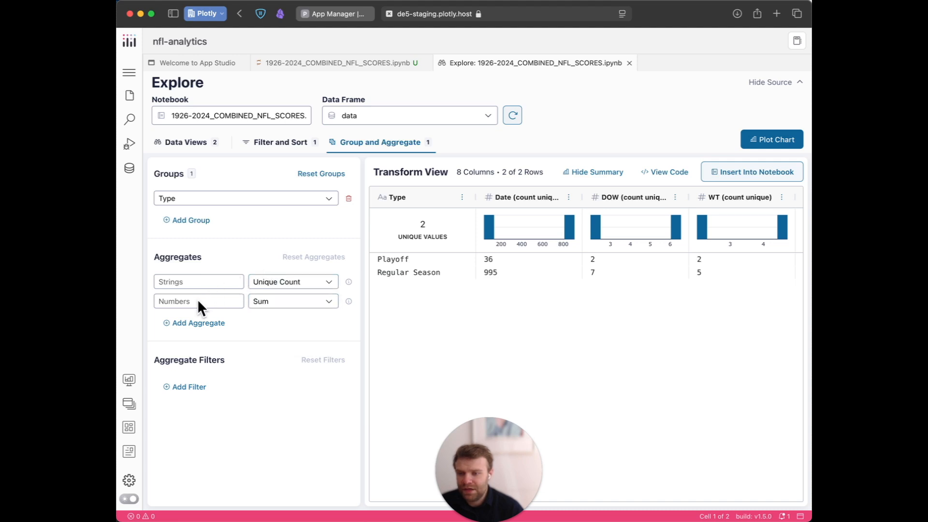
left_click(282, 302)
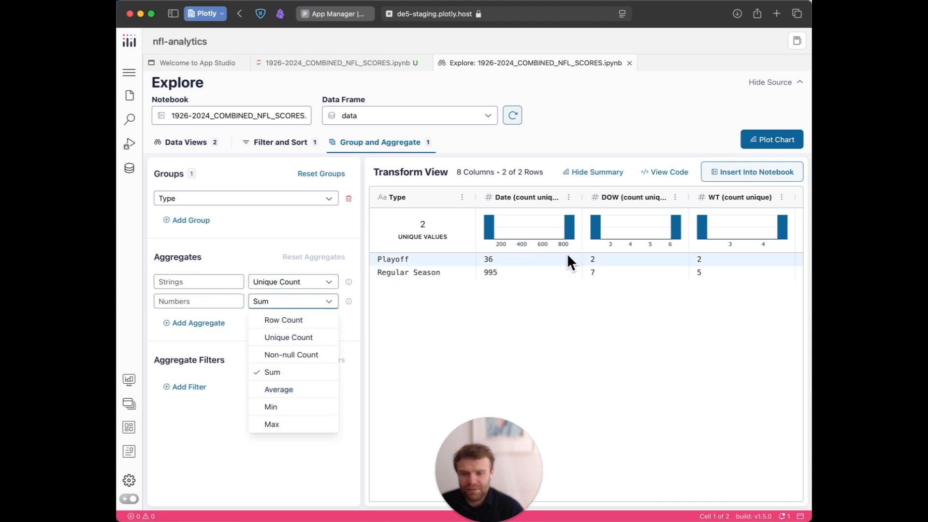
left_click(594, 298)
scroll(578, 261, "right", 3)
scroll(578, 261, "right", 3)
scroll(579, 261, "left", 3)
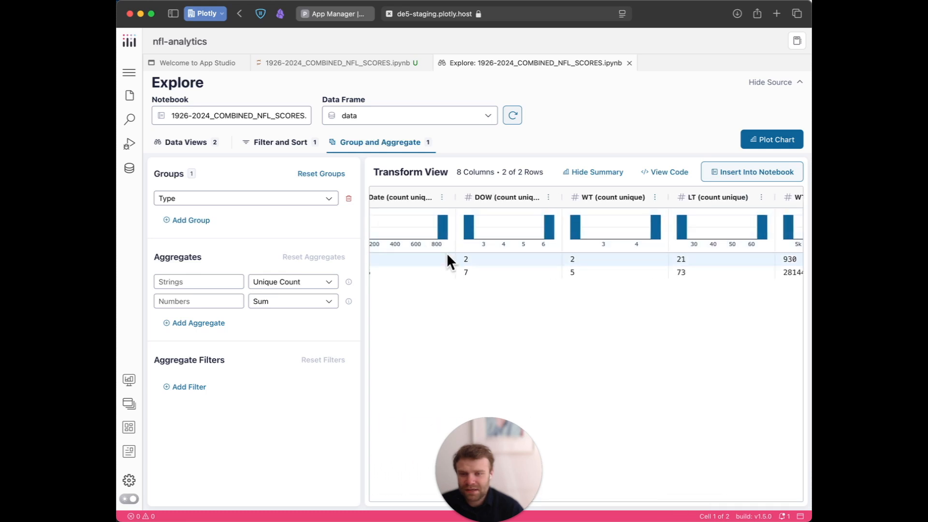
scroll(561, 246, "right", 2)
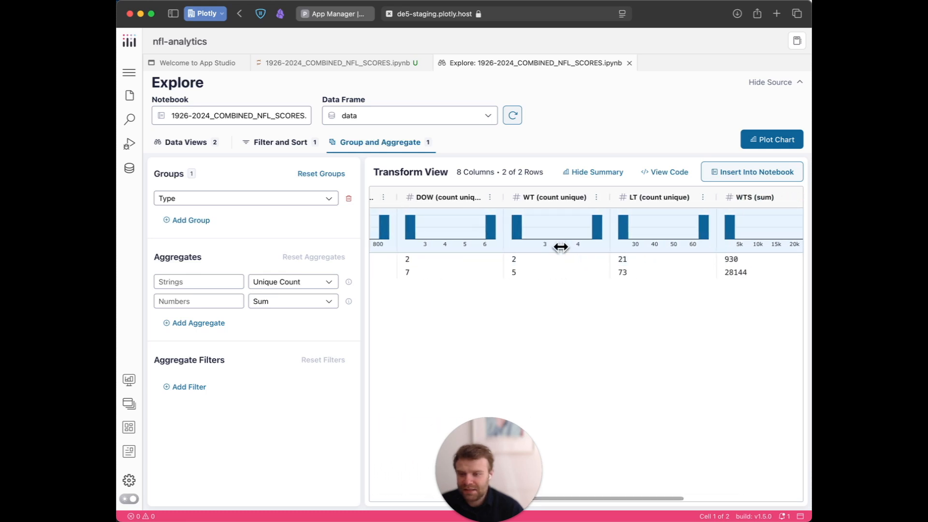
Set the aggregate for number columns to Average.
left_click(301, 303)
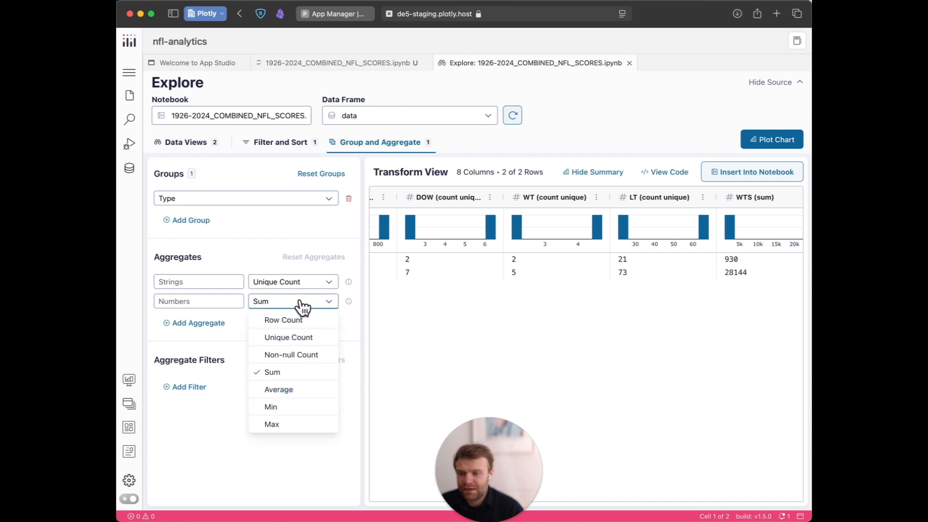
left_click(302, 390)
scroll(715, 268, "right", 5)
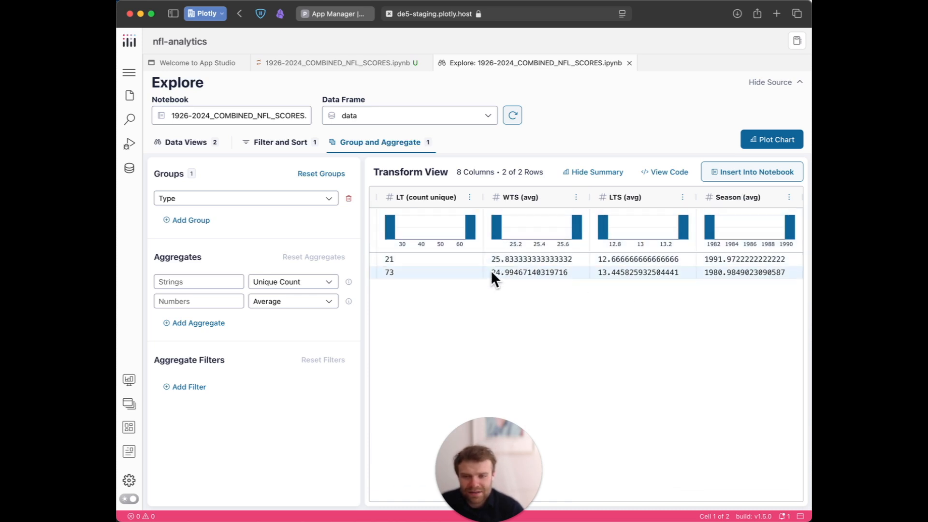
Review the generated transform code, including its data, columns, groups and filters arguments, and return to the table.
left_click(669, 173)
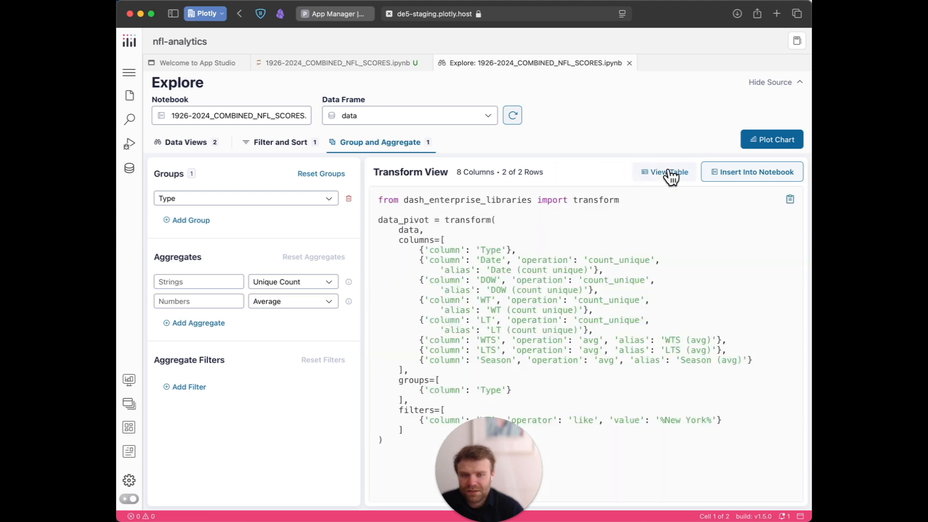
left_click_drag(520, 454, 210, 436)
left_click(565, 235)
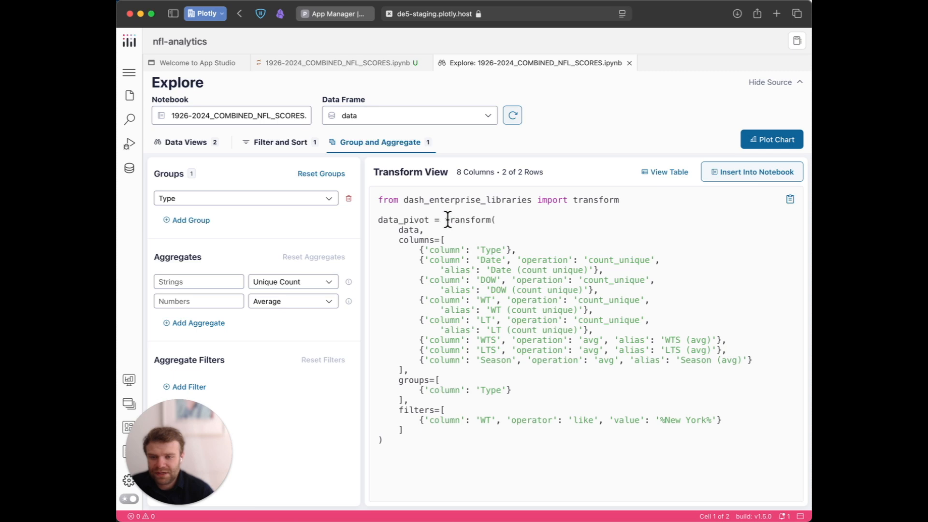
left_click_drag(444, 220, 491, 220)
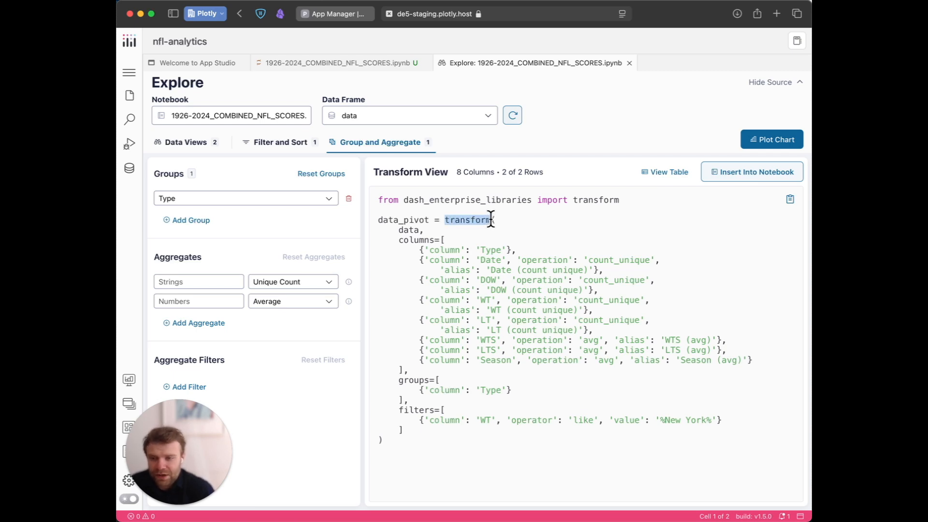
left_click_drag(399, 230, 428, 231)
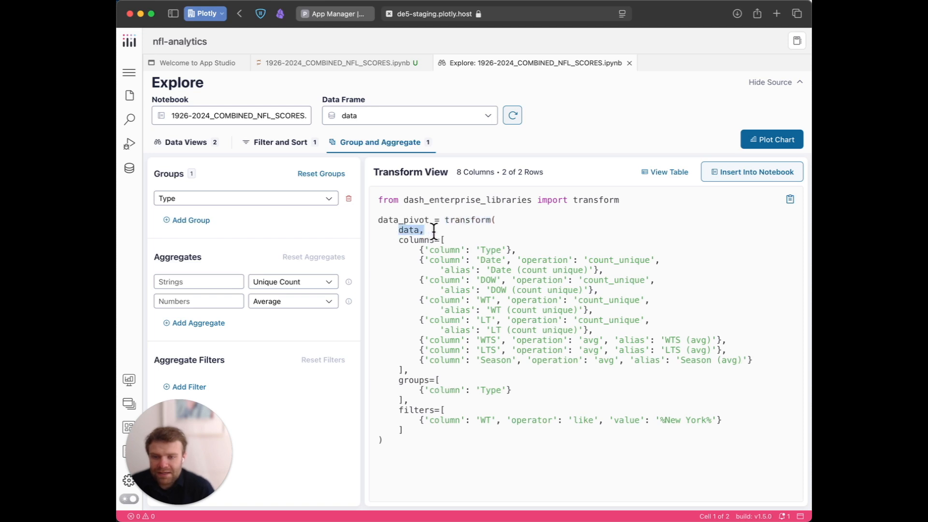
left_click_drag(400, 239, 408, 435)
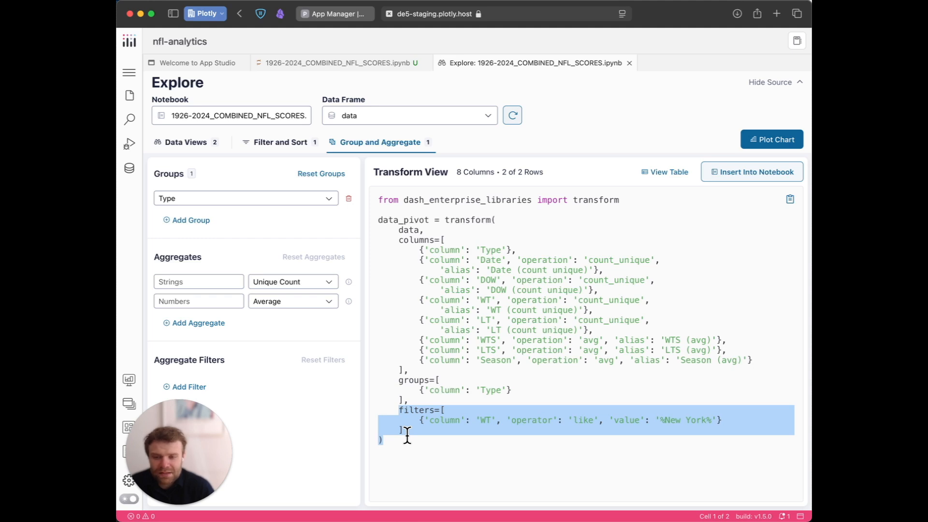
left_click_drag(417, 428, 382, 406)
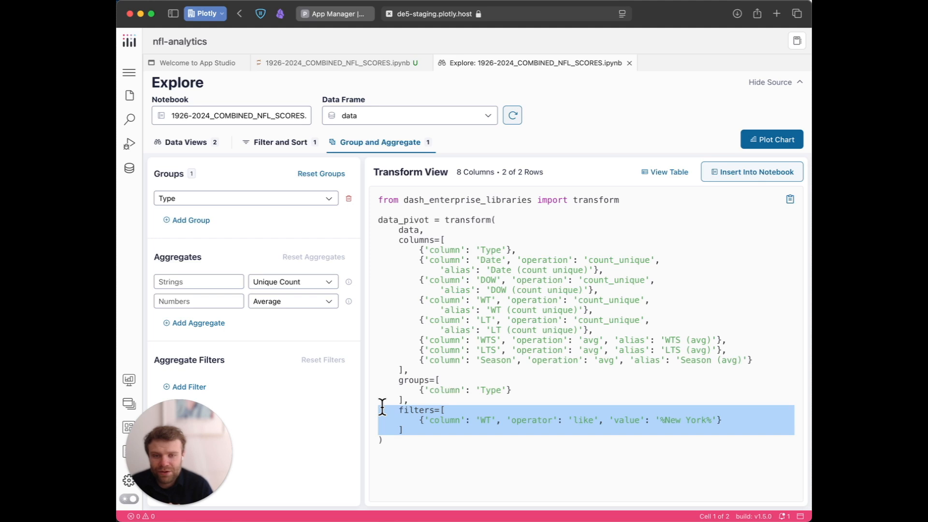
left_click(672, 185)
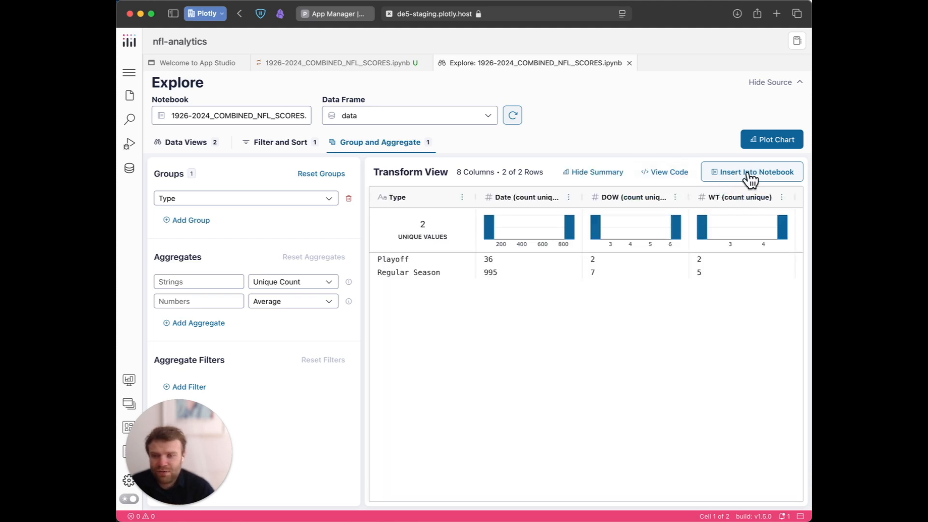
Remove the grouping by Type.
left_click(348, 199)
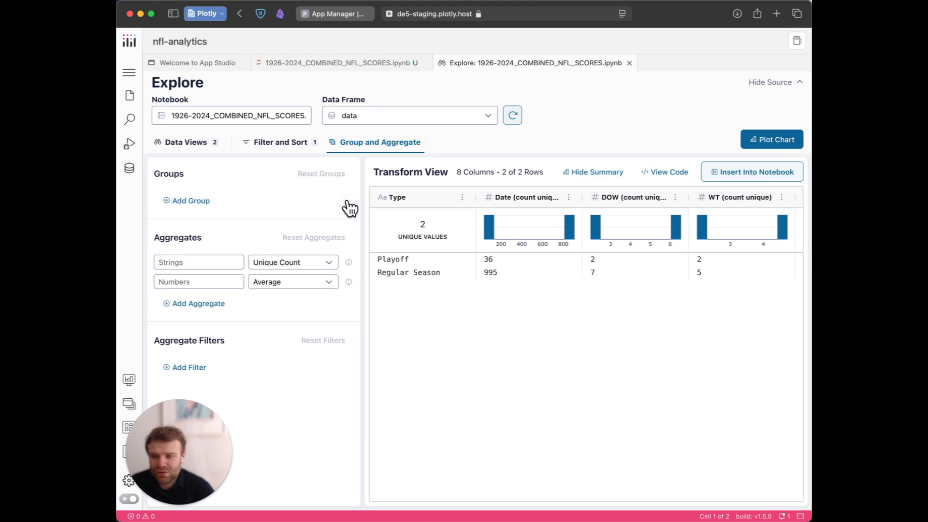
Review the transform code for the ungrouped New York filter, insert it into the notebook, and look over the inserted cell.
left_click(668, 174)
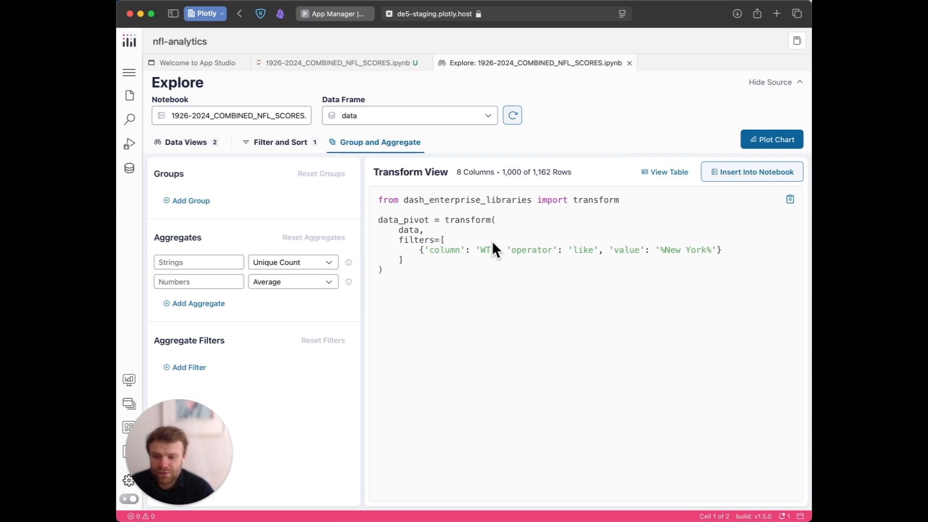
left_click(670, 179)
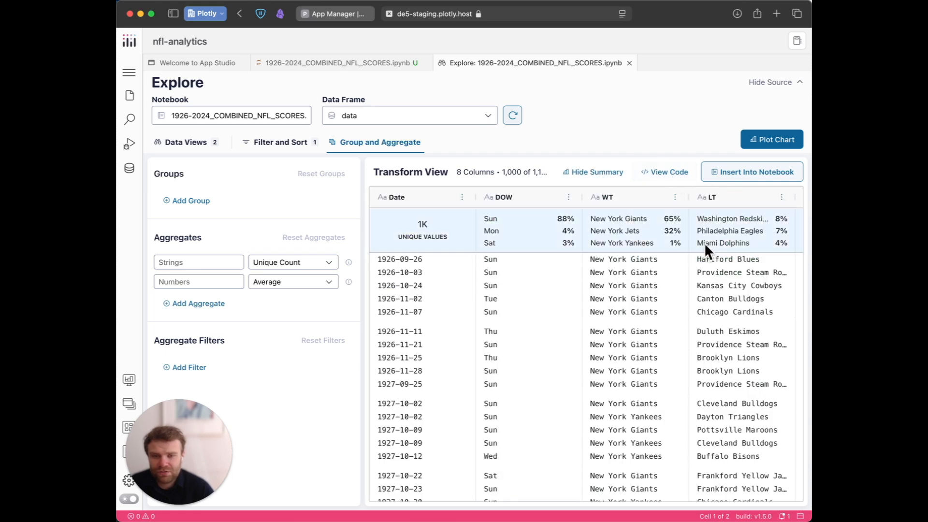
left_click(759, 174)
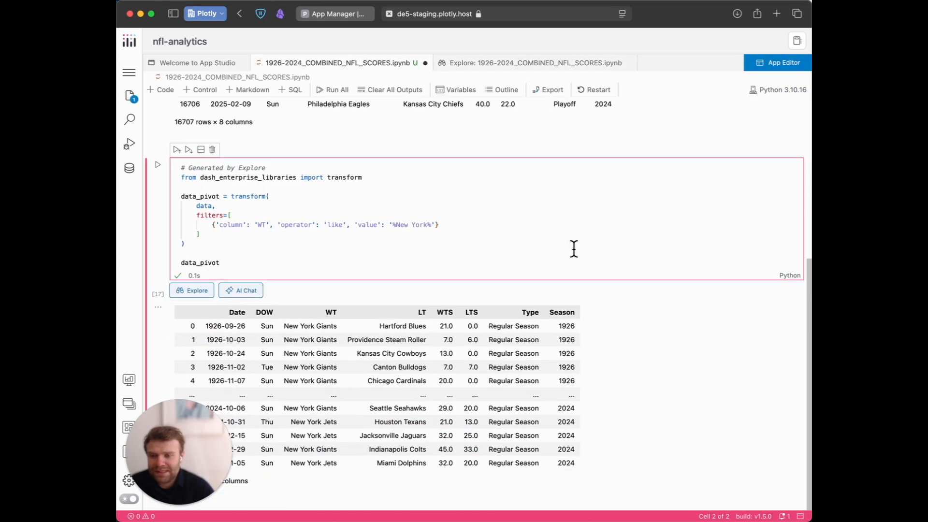
left_click_drag(205, 167, 236, 263)
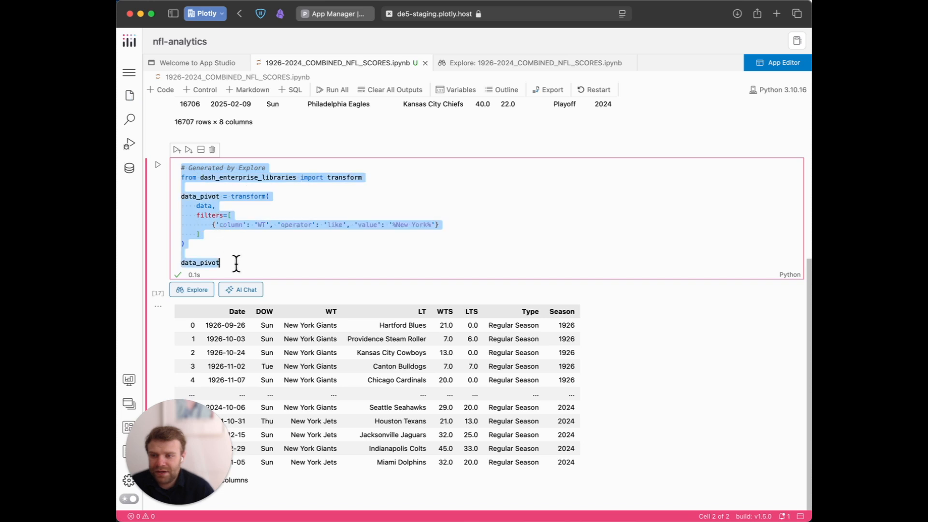
left_click(325, 253)
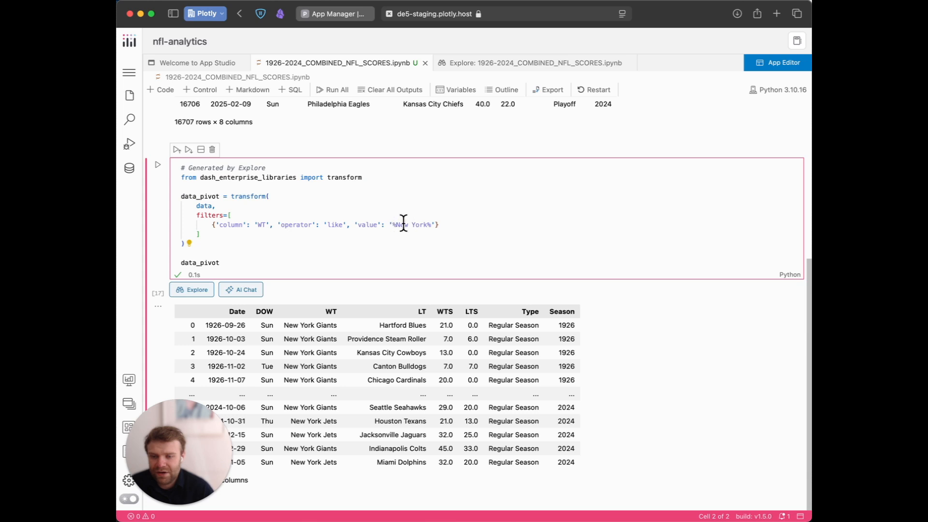
Change the WT filter value in the generated cell to %Kansas% and run the cell.
left_click_drag(429, 225, 397, 225)
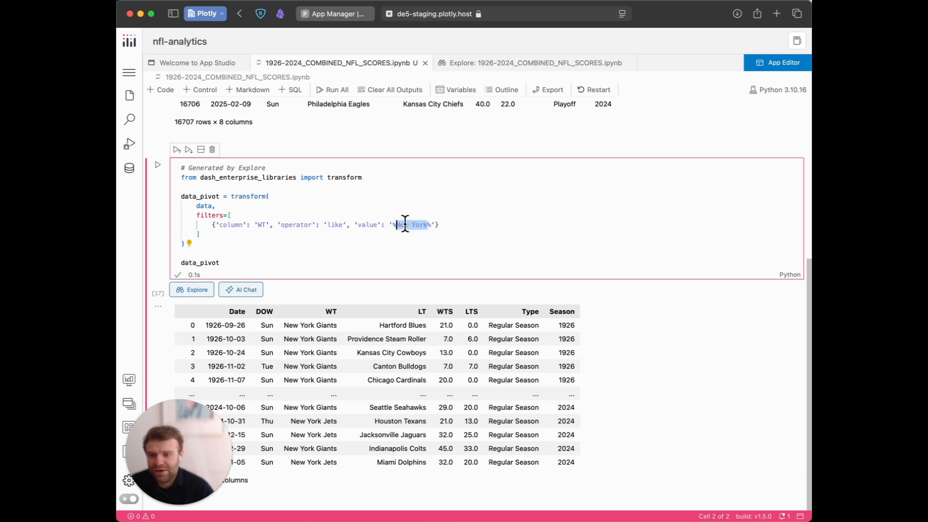
type("Kansas")
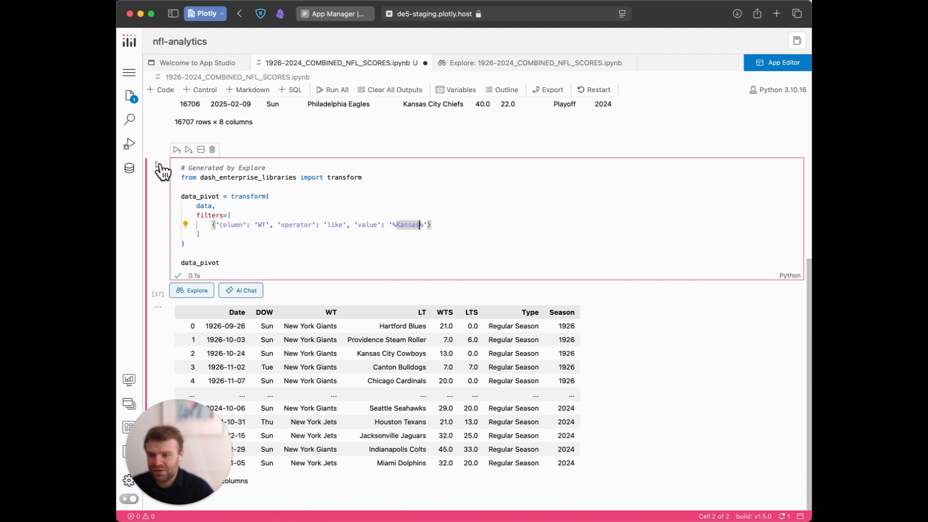
left_click(158, 165)
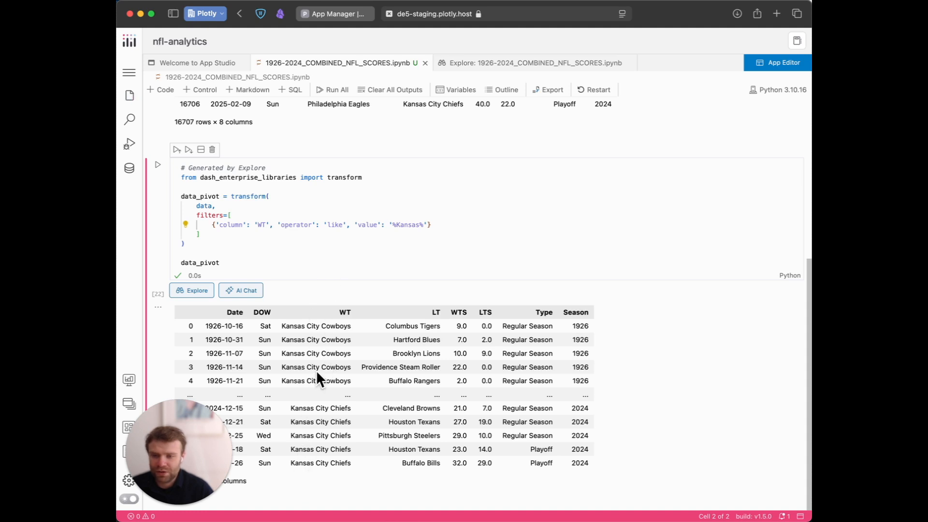
double_click(414, 224)
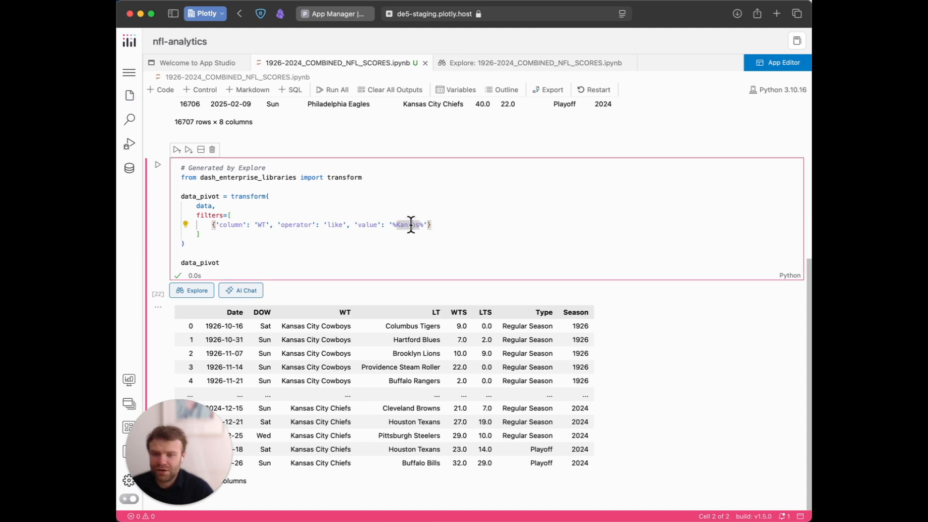
Reopen Explore from the original data frame's output and show its filter and sort settings.
scroll(276, 244, "up", 6)
left_click(312, 159)
left_click(192, 198)
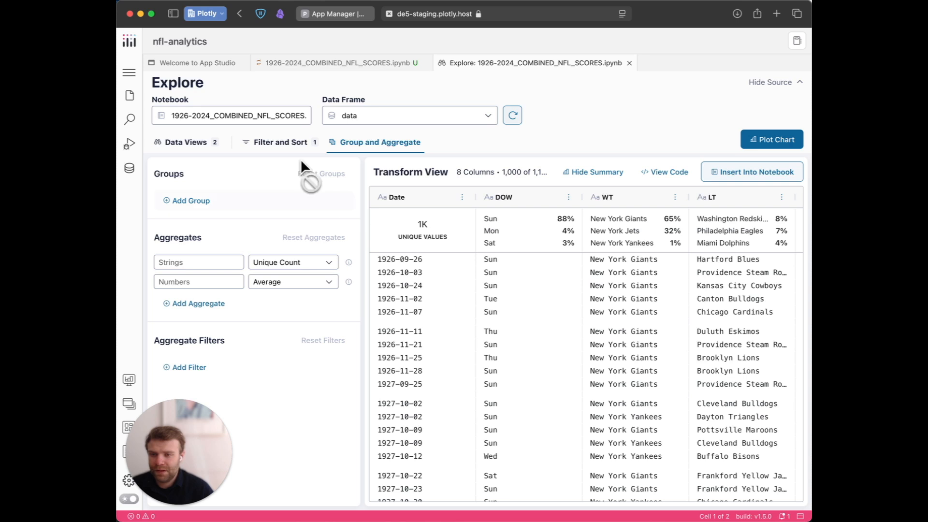
left_click(287, 144)
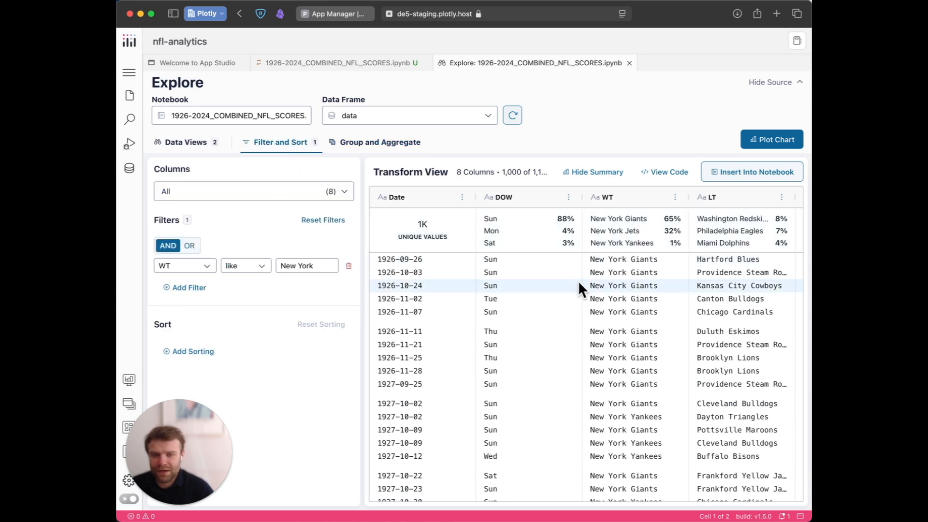
Plot the filtered data as a Box chart with WT on the x-axis.
left_click(775, 141)
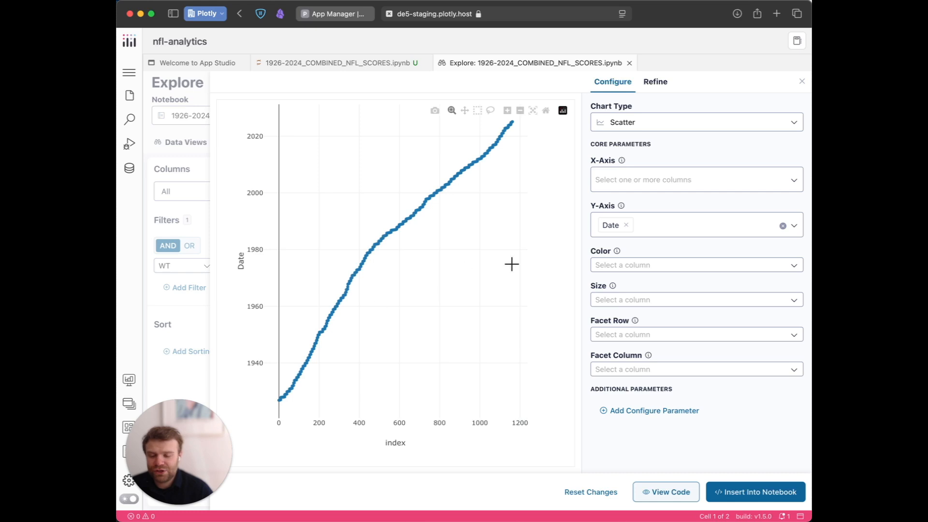
left_click(739, 126)
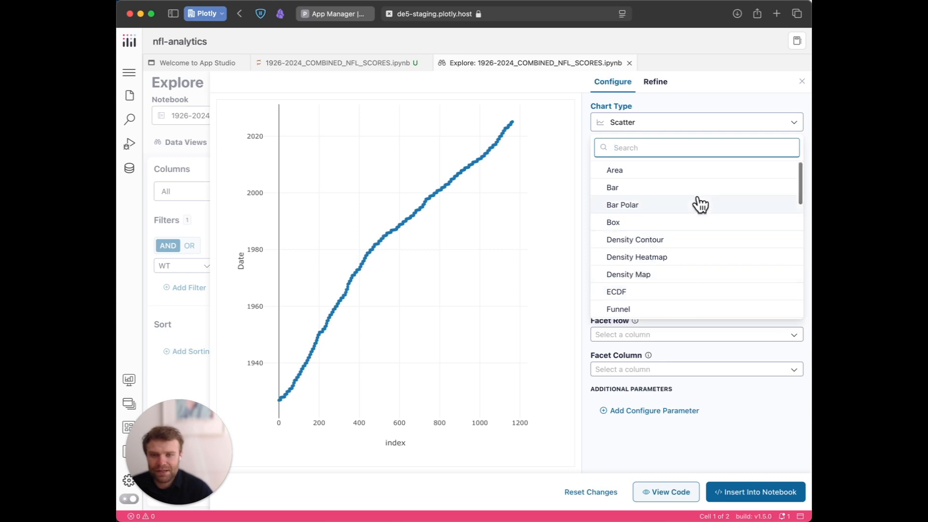
left_click(692, 226)
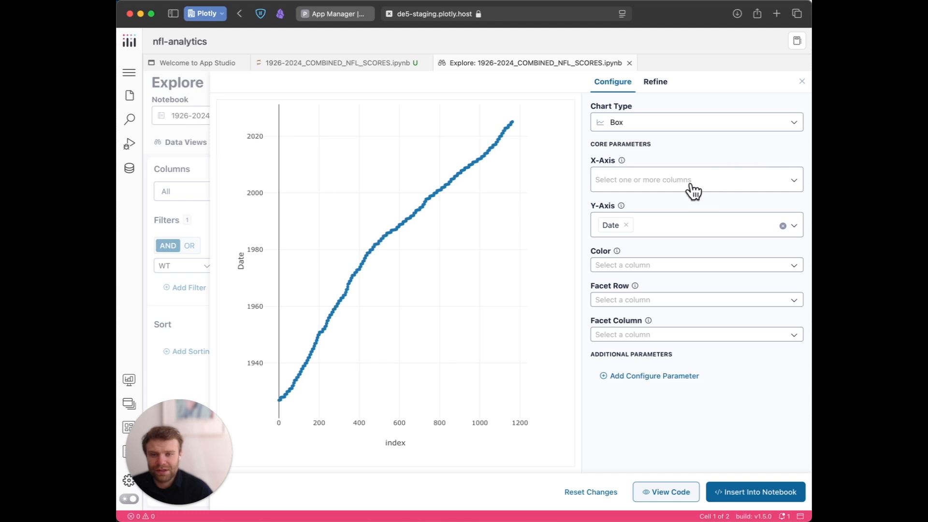
left_click(705, 183)
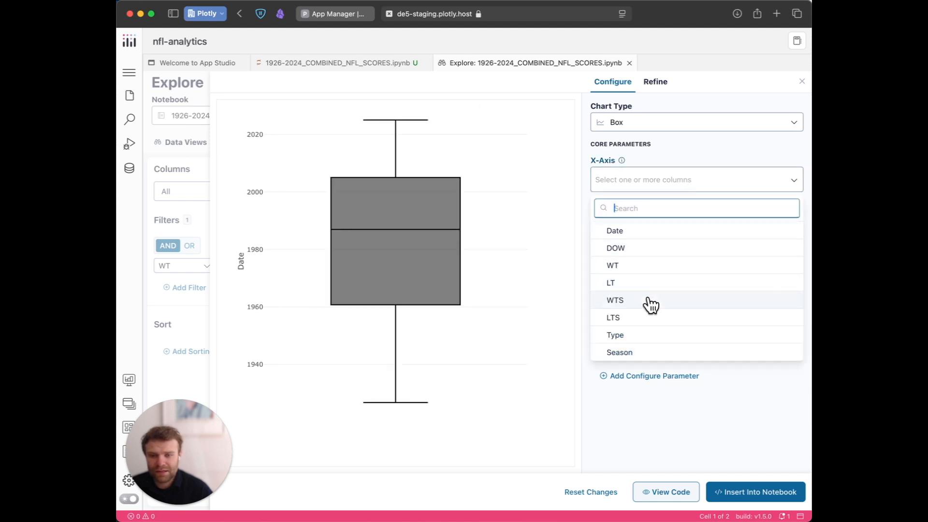
left_click(664, 271)
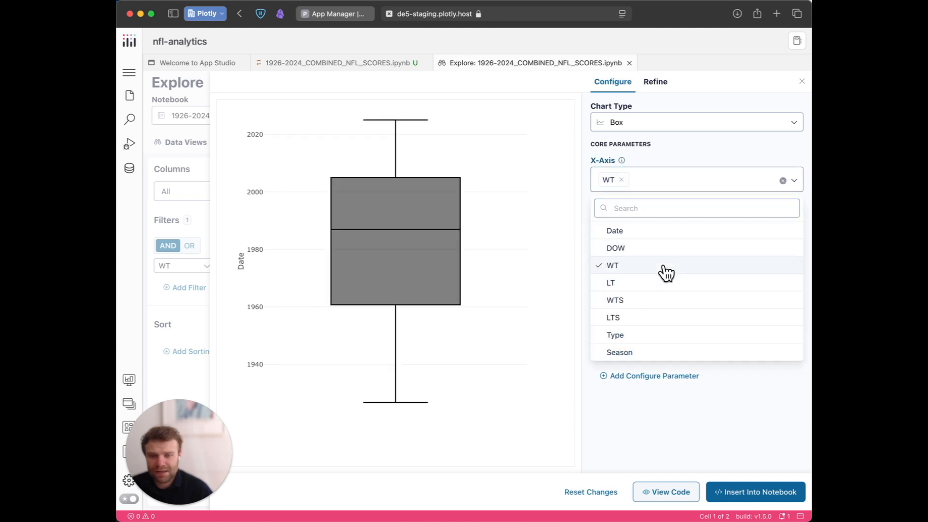
left_click(735, 147)
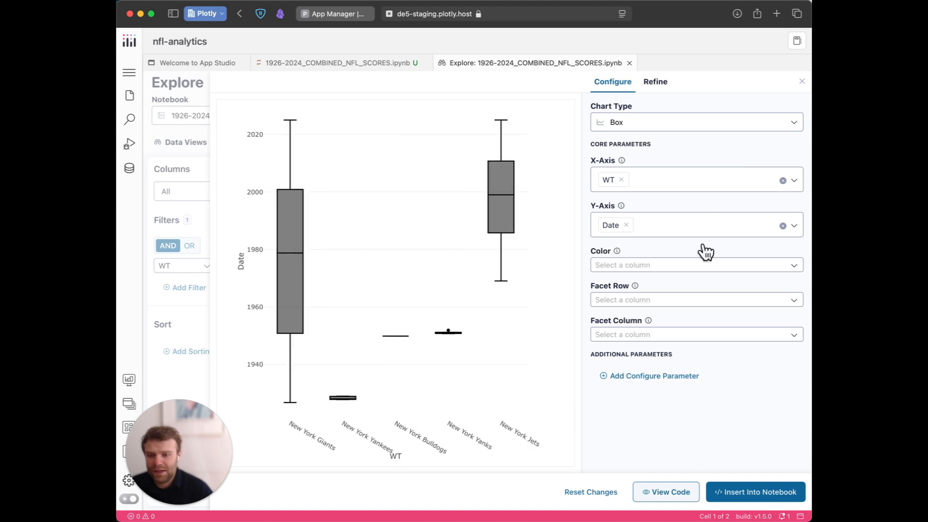
Set the box chart's y-axis to WTS in place of Date.
mouse_move(450, 328)
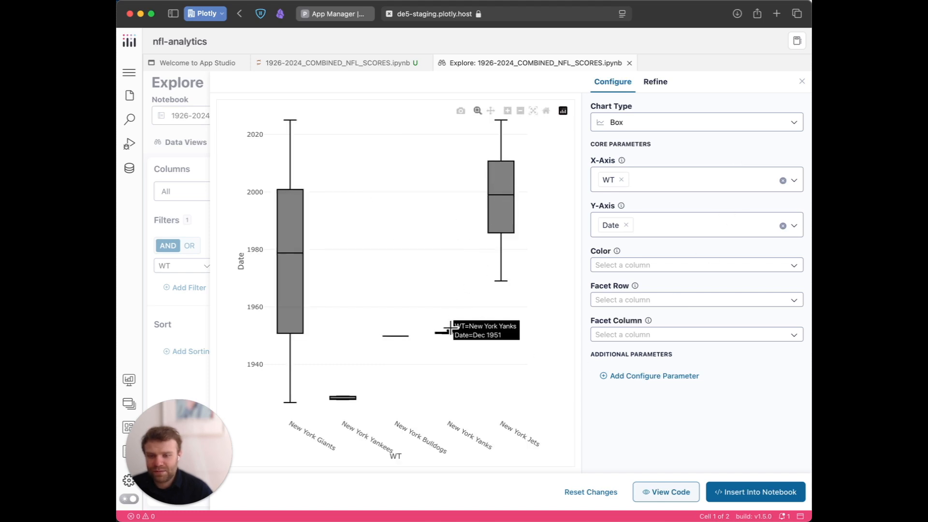
left_click(626, 223)
left_click(635, 346)
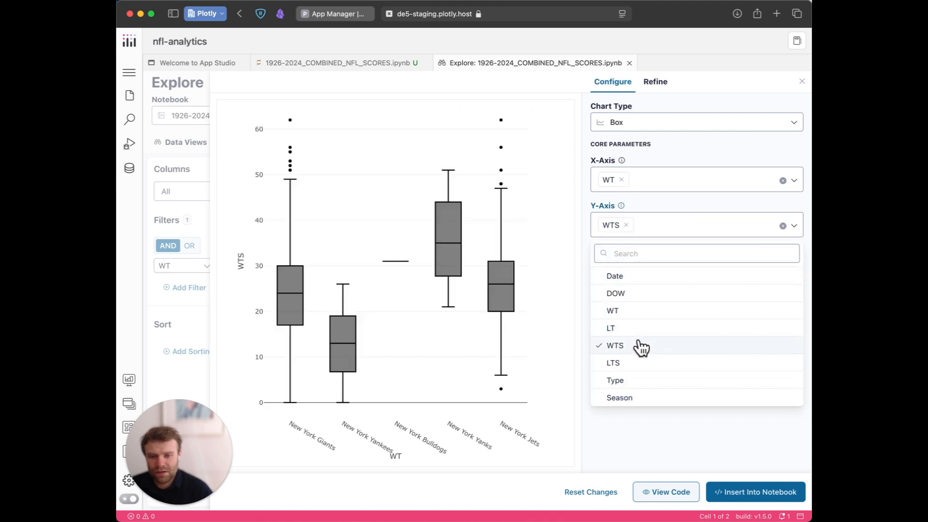
left_click(636, 432)
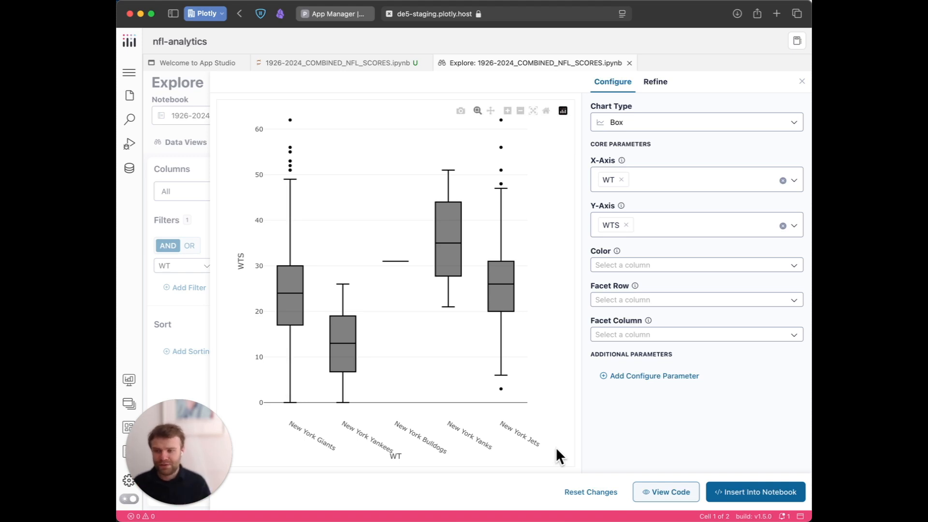
Review the generated chart code, including its transform and px.box blocks, and return to the chart.
left_click(670, 491)
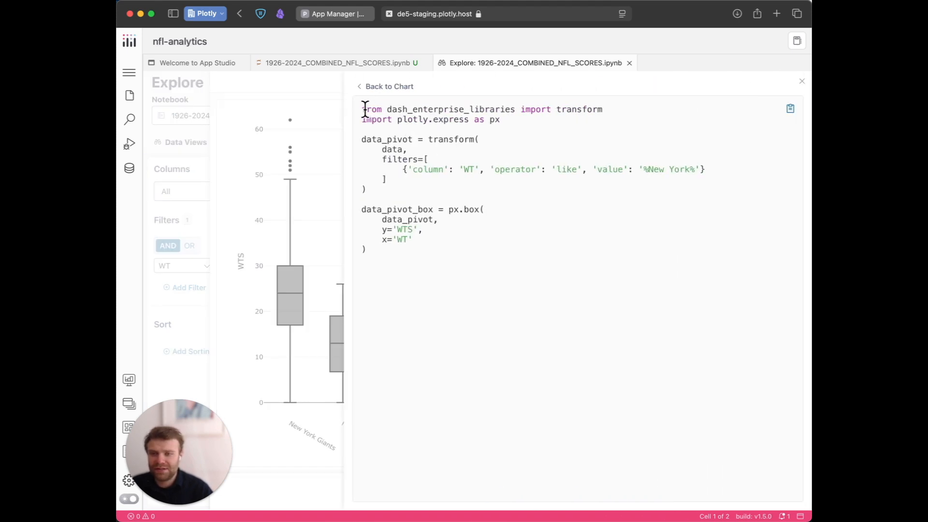
left_click_drag(365, 110, 446, 262)
left_click(445, 262)
left_click_drag(414, 201, 346, 136)
left_click_drag(382, 253, 360, 209)
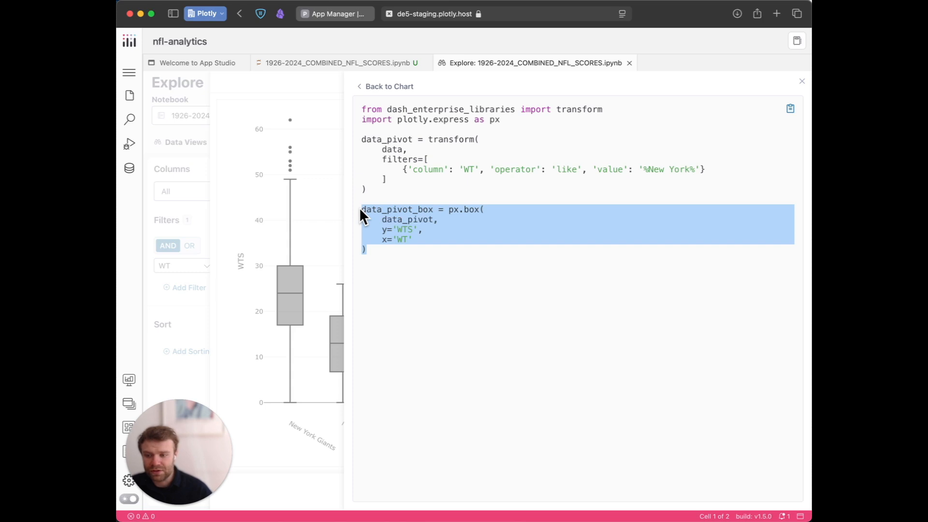
left_click(707, 298)
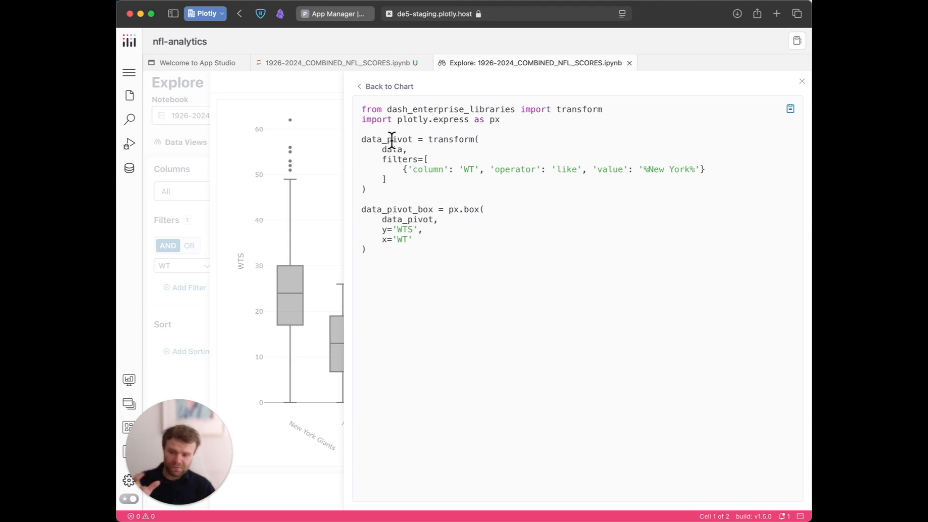
left_click(305, 169)
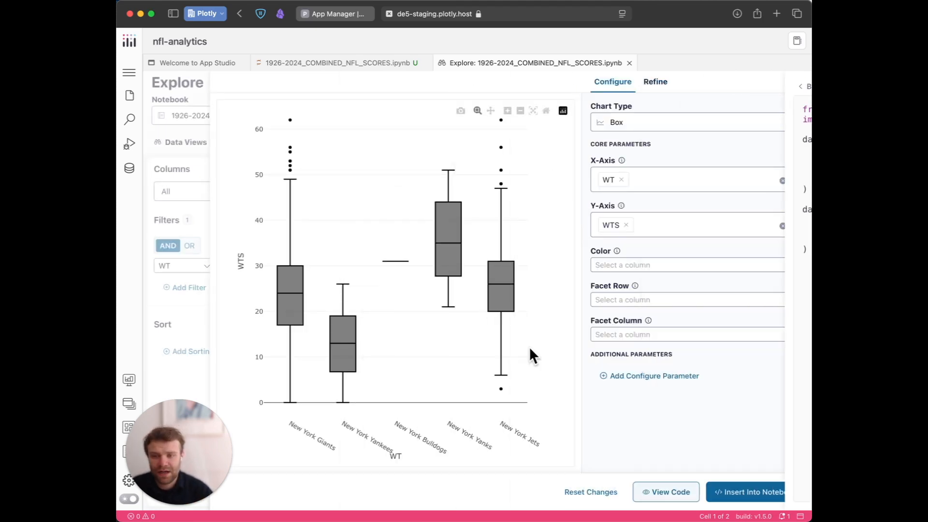
Insert the box chart into the notebook and examine its px.box code and plotted output.
left_click(758, 495)
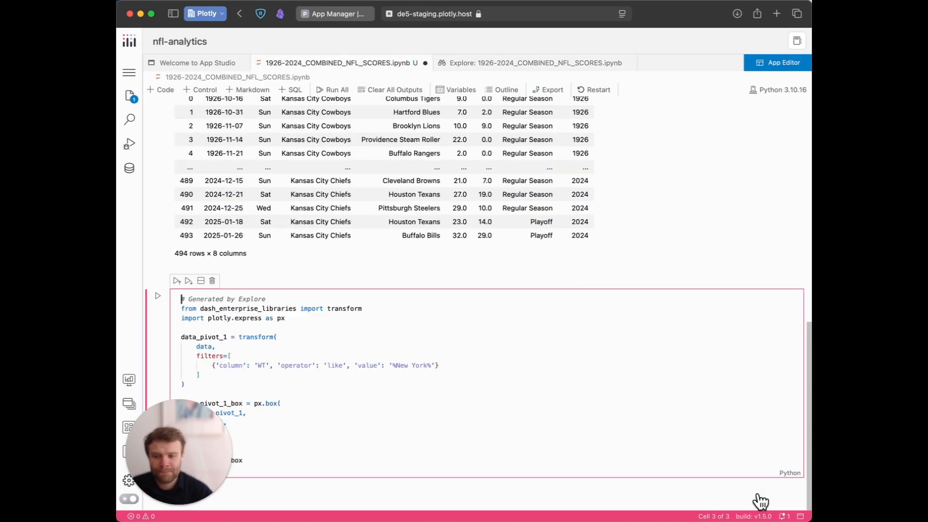
scroll(472, 391, "down", 5)
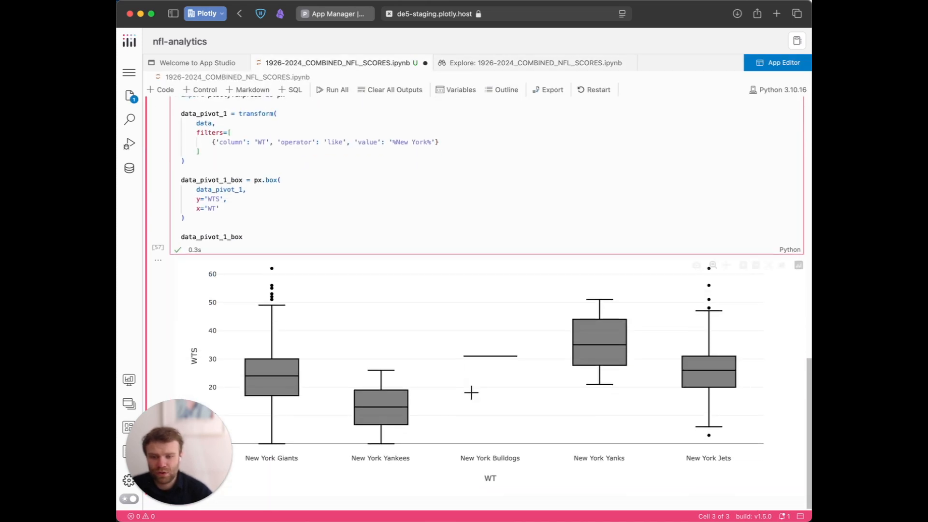
left_click_drag(243, 220, 166, 173)
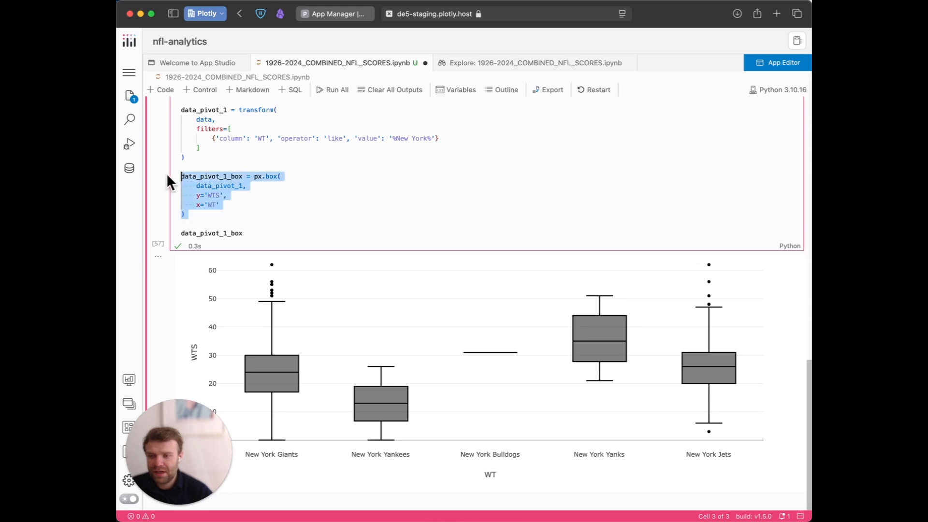
Change the chart function in the generated cell from px.box to px.bar and run the cell.
mouse_move(265, 170)
scroll(267, 176, "up", 1)
left_click(272, 139)
double_click(270, 211)
type("bar")
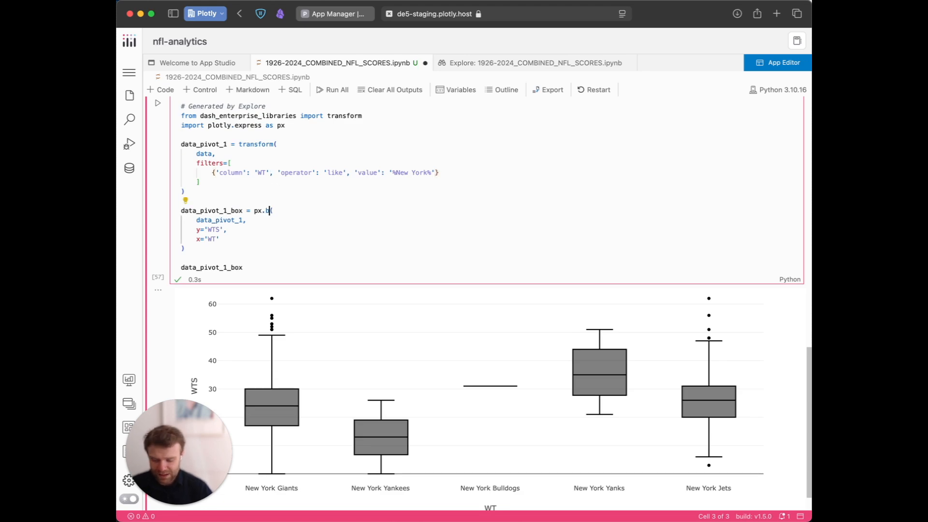
left_click(157, 103)
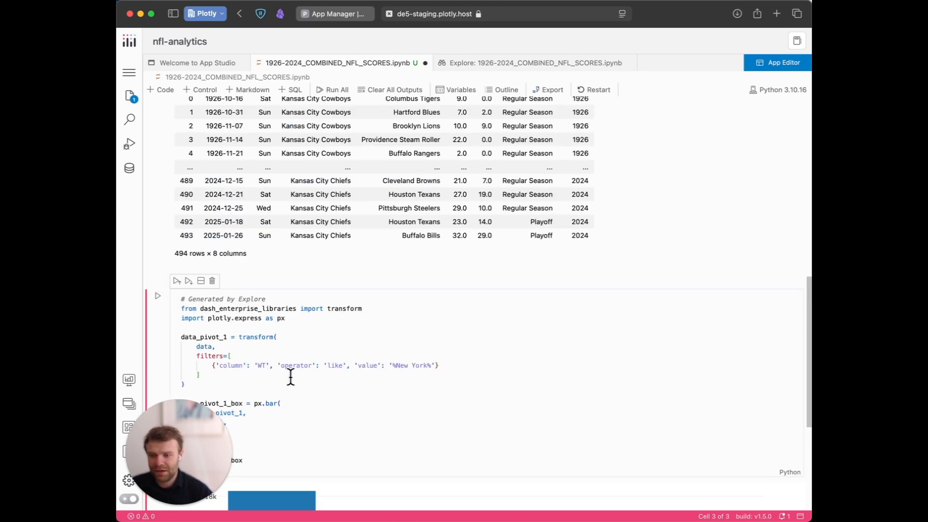
scroll(290, 377, "down", 5)
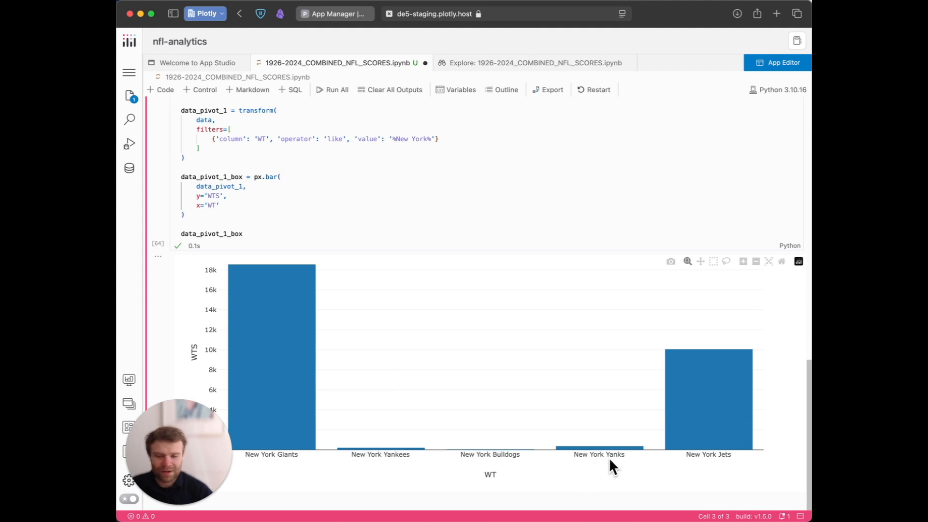
Restore the chart function in the generated cell to px.box and rerun the cell.
scroll(270, 175, "up", 2)
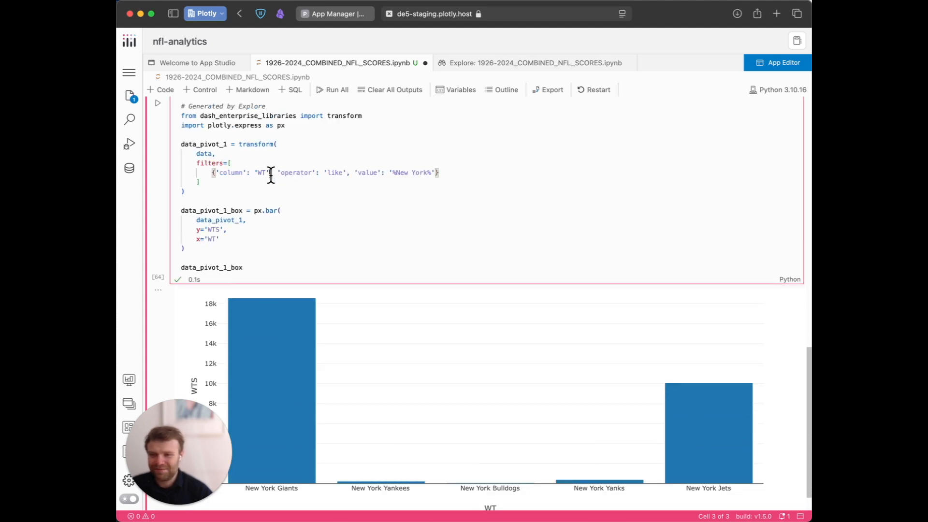
double_click(270, 210)
type("bok")
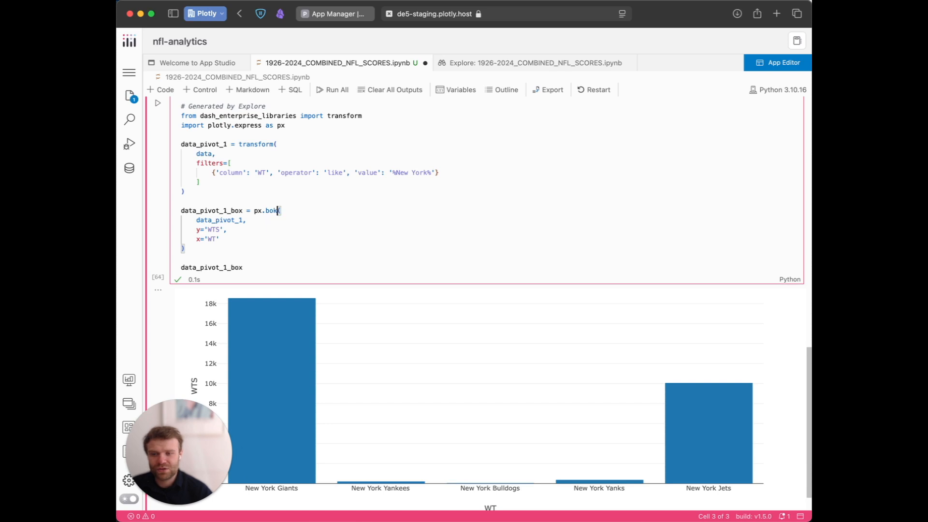
key("BackSpace")
type("x")
left_click(158, 105)
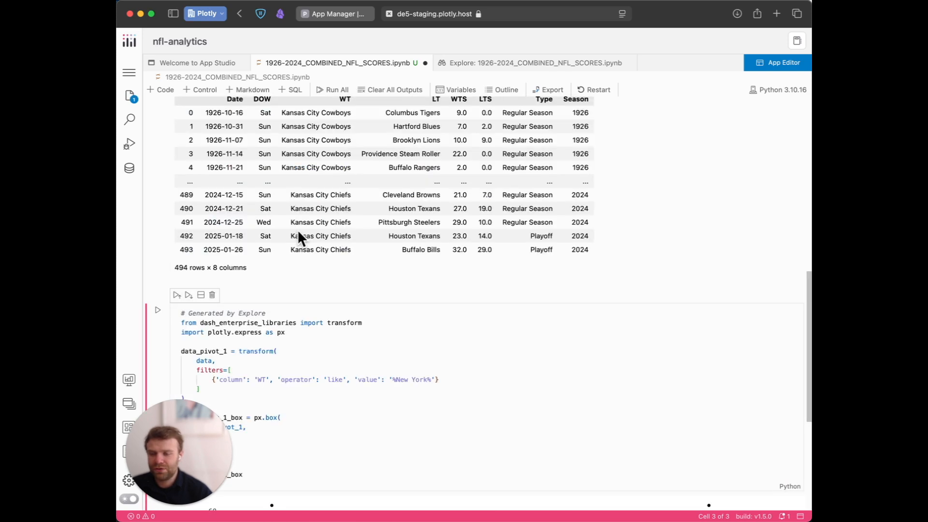
Return to the chart configuration in Explore from the original data frame's output.
scroll(360, 324, "up", 10)
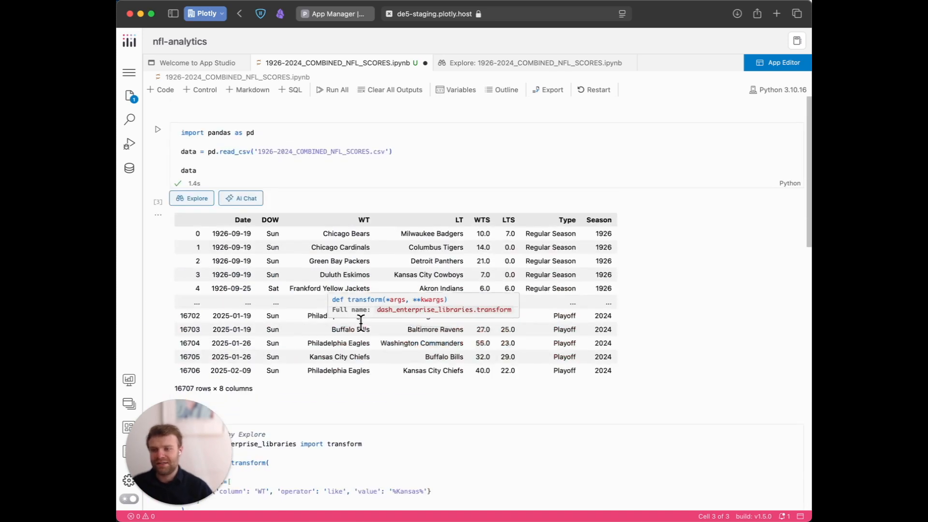
left_click(198, 196)
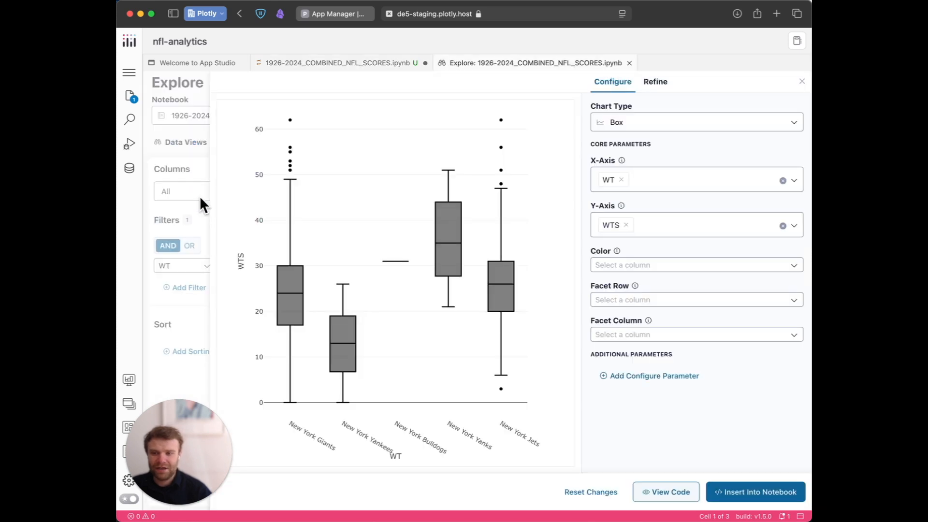
Leave the box chart's configuration and review the data views list and the filter settings of the Transform View.
left_click(177, 139)
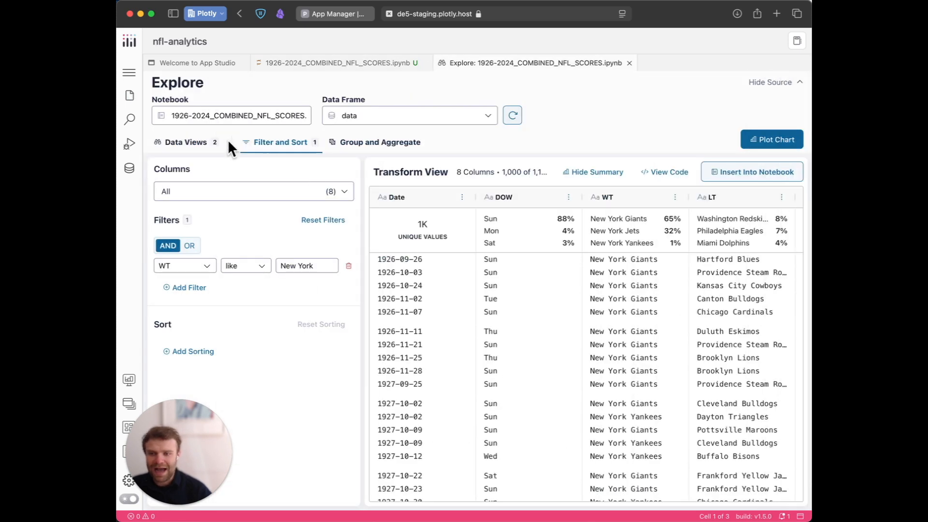
left_click(193, 143)
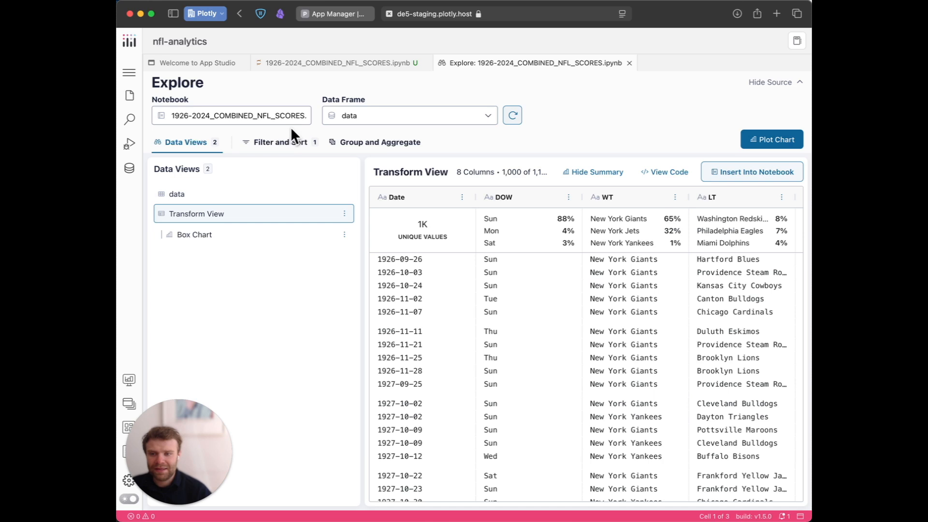
left_click(295, 144)
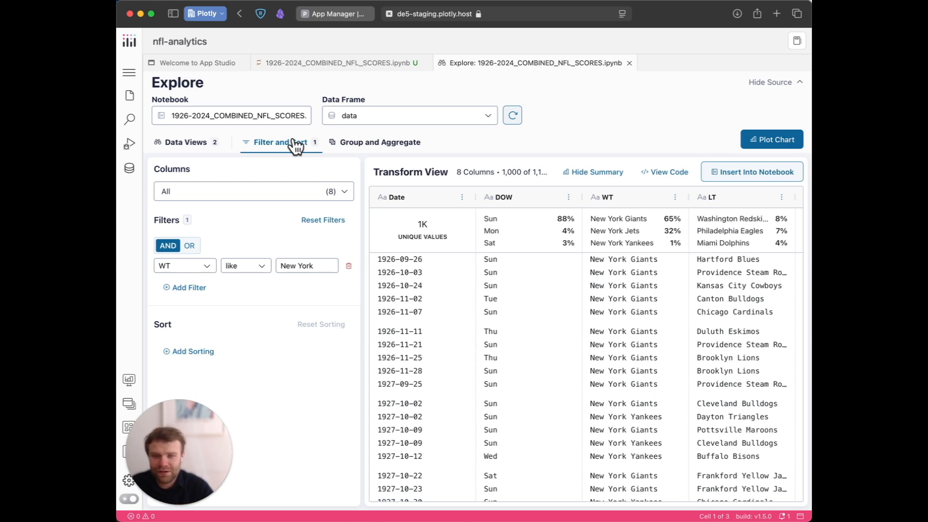
Show the code generated for the Transform View and examine its transform and px.box calls.
left_click(686, 175)
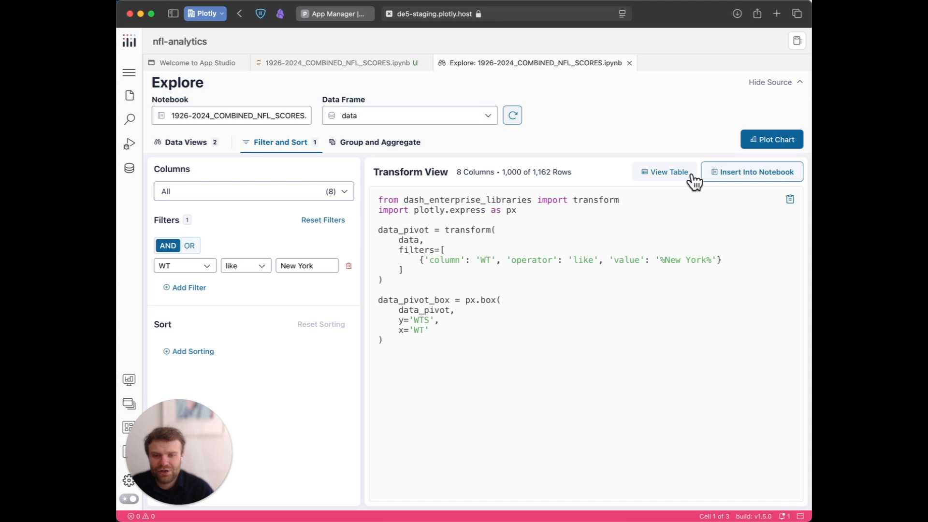
left_click_drag(444, 230, 499, 231)
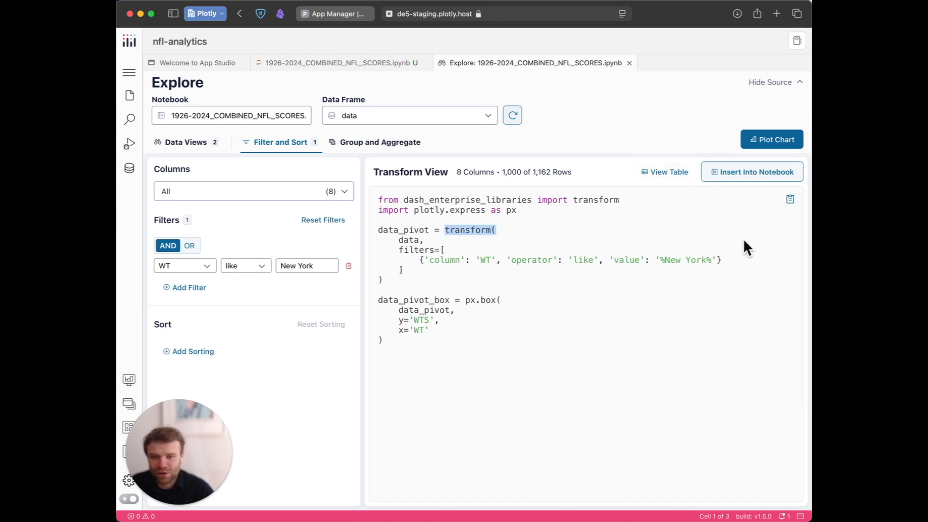
left_click_drag(466, 300, 489, 352)
left_click(489, 354)
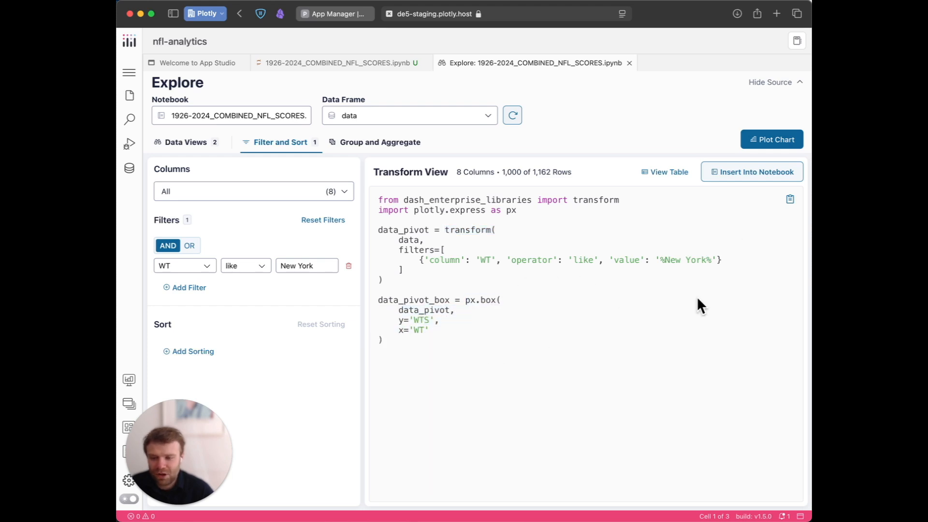